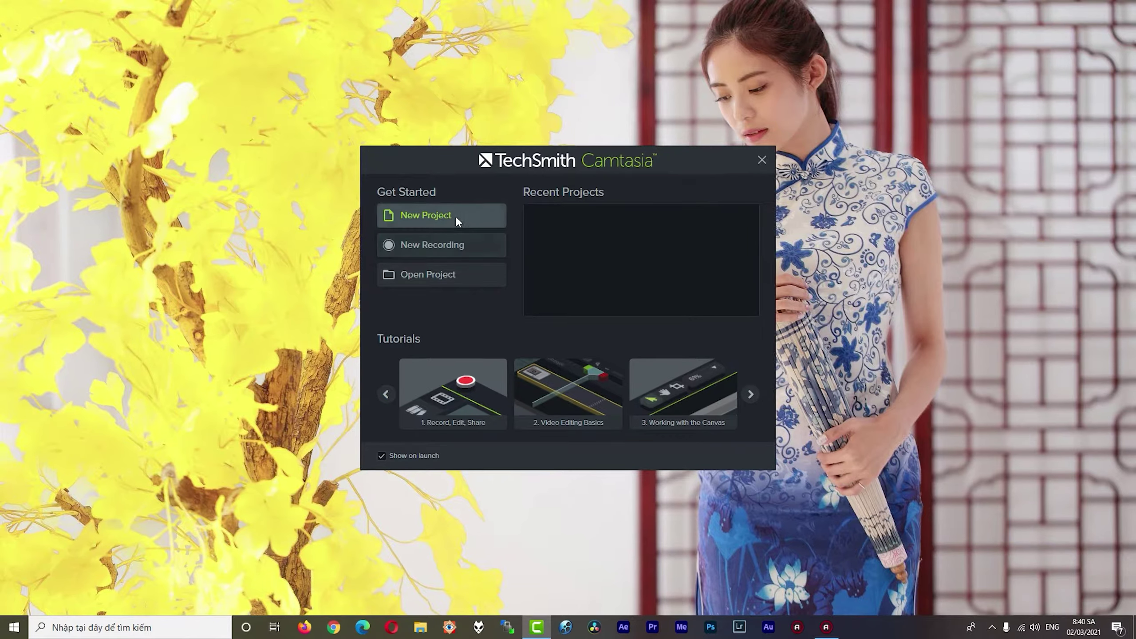
- Start a new project and import the clips BA4A4510, BA4A4511, BA4A4512 and BA4A4515 from the a rằm lớp Nhím folder
left_click(431, 216)
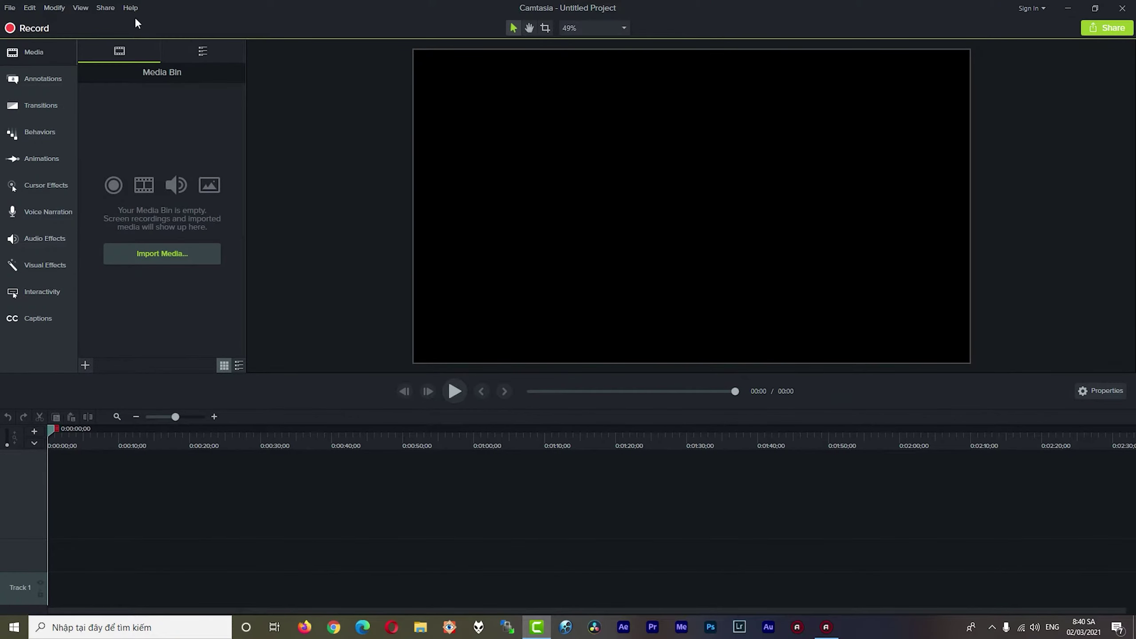
left_click(190, 263)
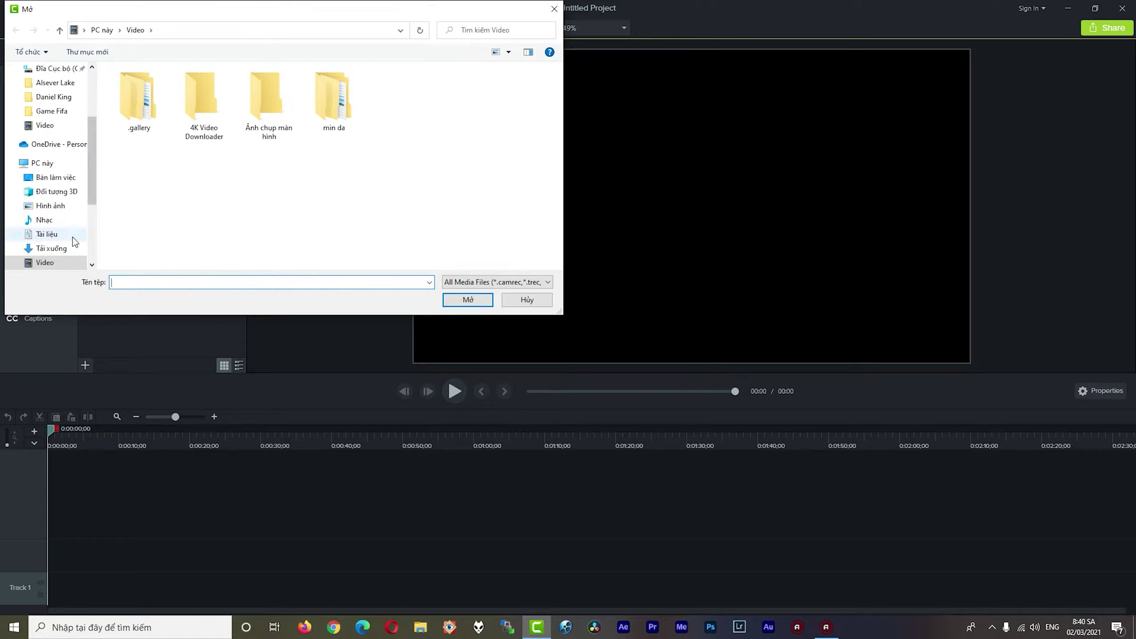
scroll(70, 236, "down", 3)
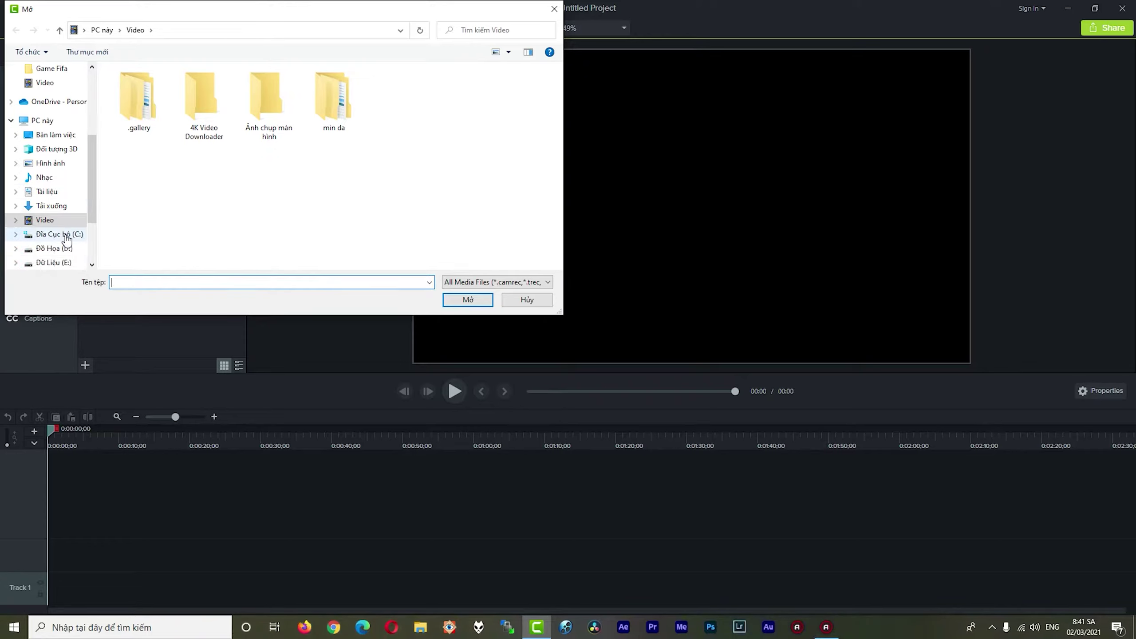
scroll(67, 240, "down", 2)
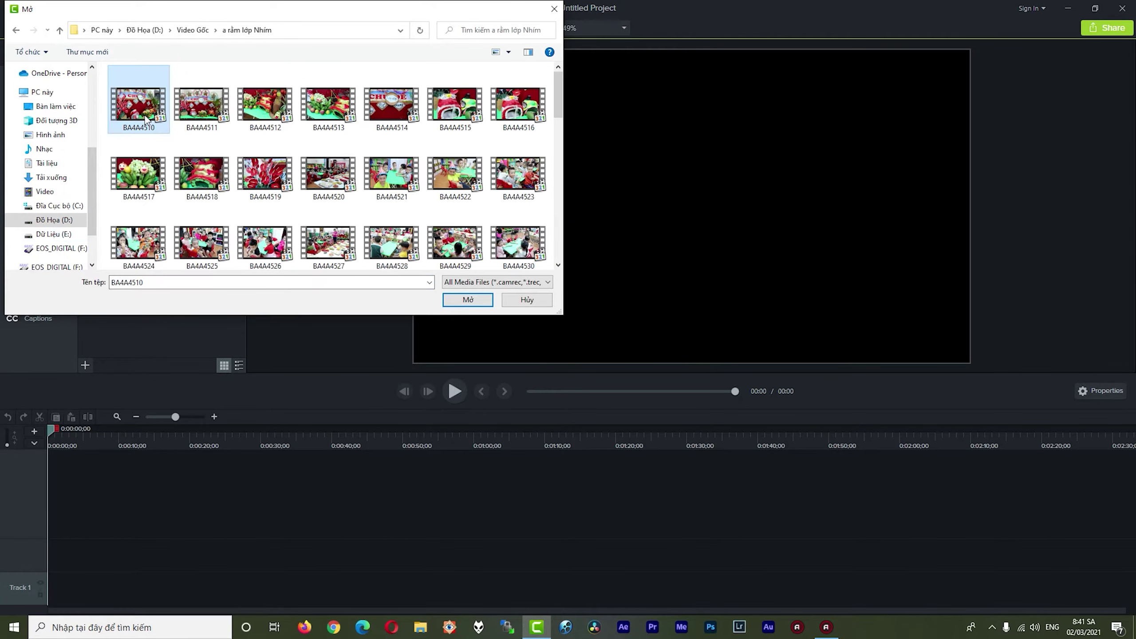
left_click(201, 108, "ctrl")
left_click(252, 119, "ctrl")
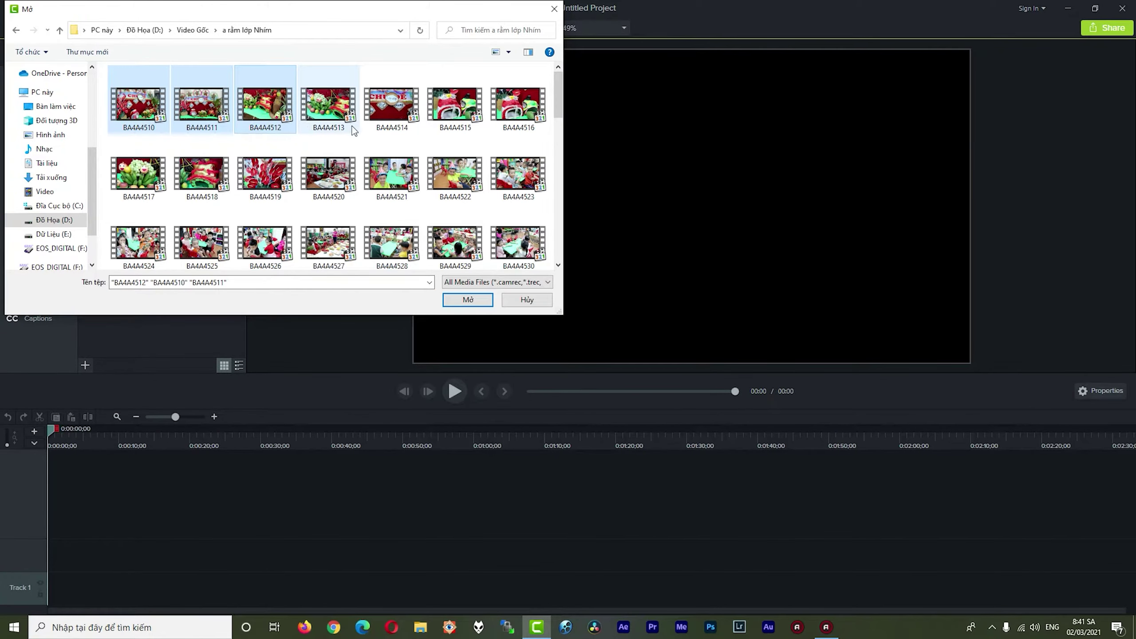
left_click(445, 119, "ctrl")
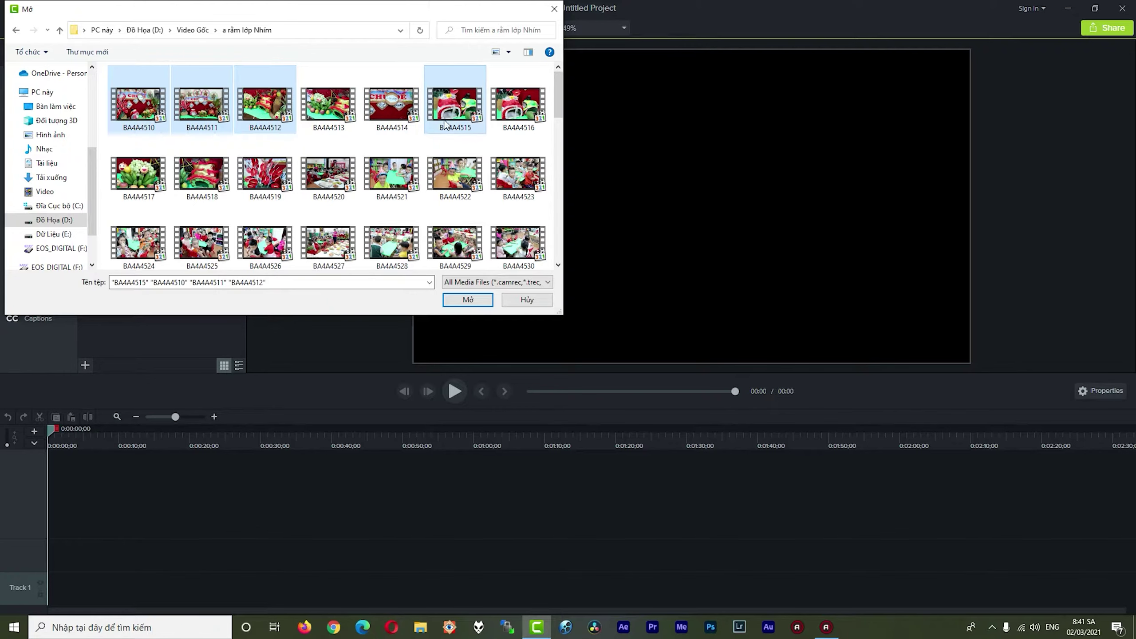
left_click(468, 300)
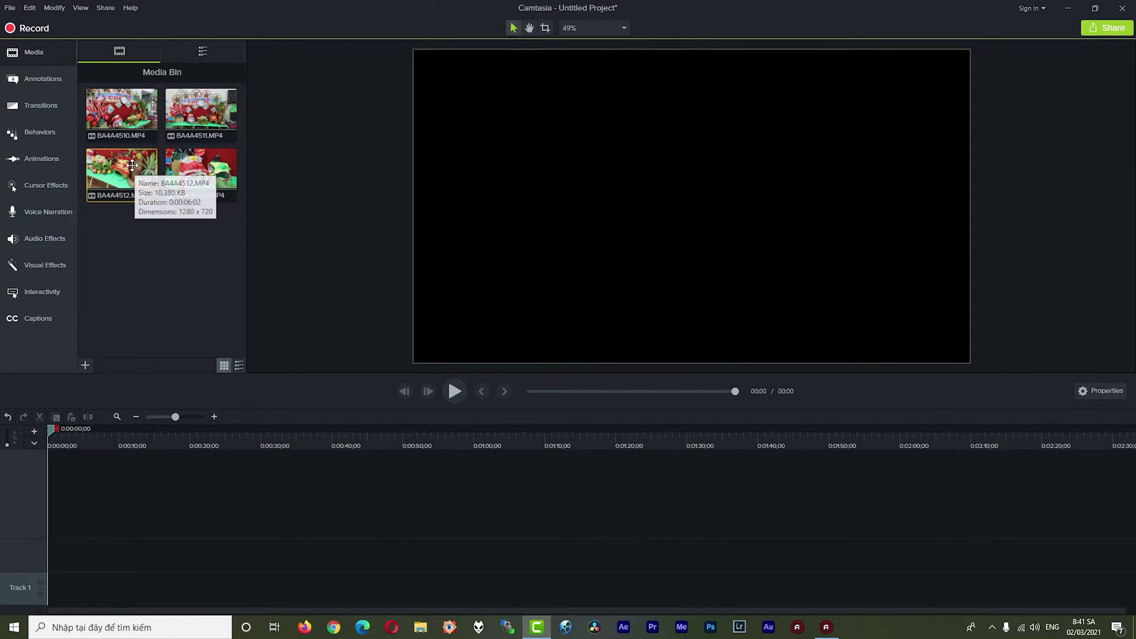
- Place all four imported clips one after another on Track 2, starting at the beginning of the timeline
left_click_drag(185, 223, 136, 122)
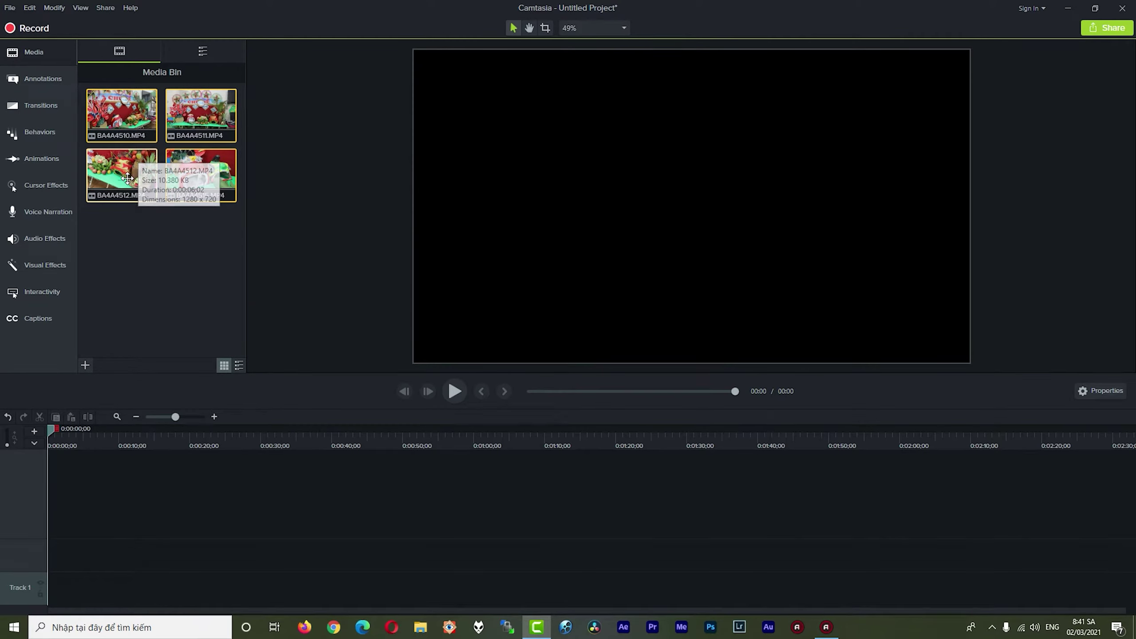
left_click_drag(128, 179, 36, 551)
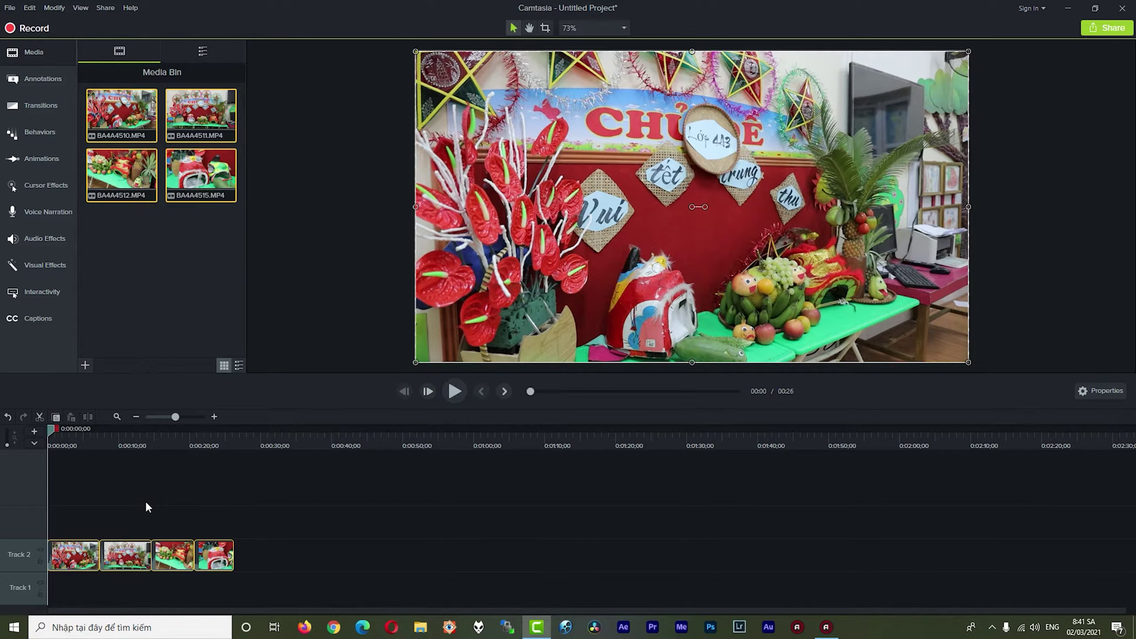
left_click(118, 522)
- Preview the opening of the first clip and split that clip at 0:00:02;24
key("space")
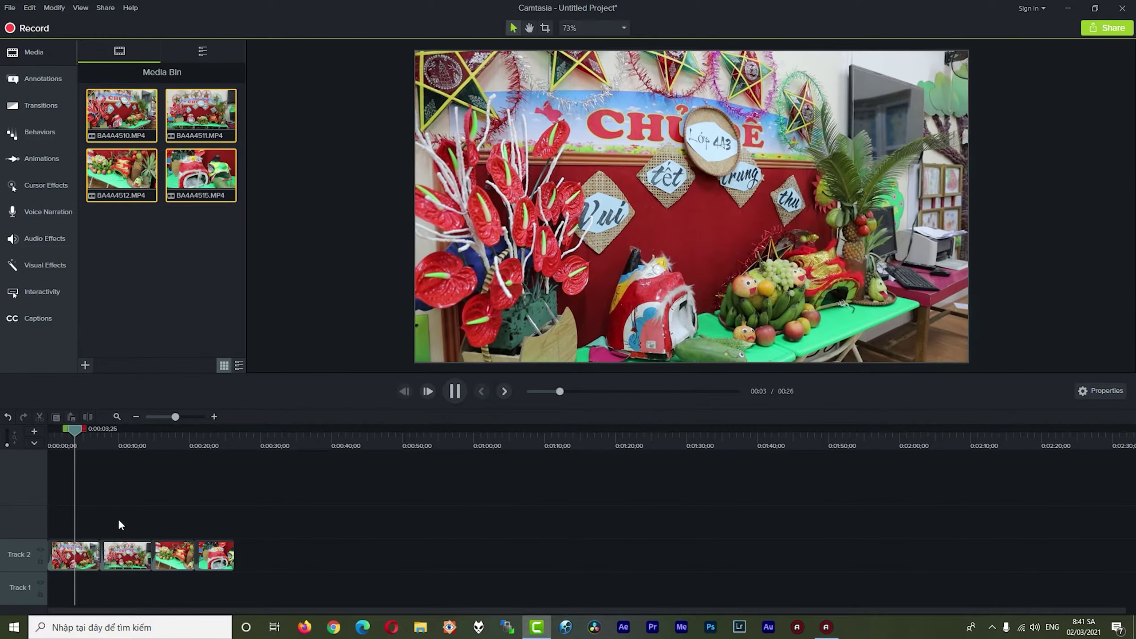
key("space")
left_click_drag(86, 430, 72, 437)
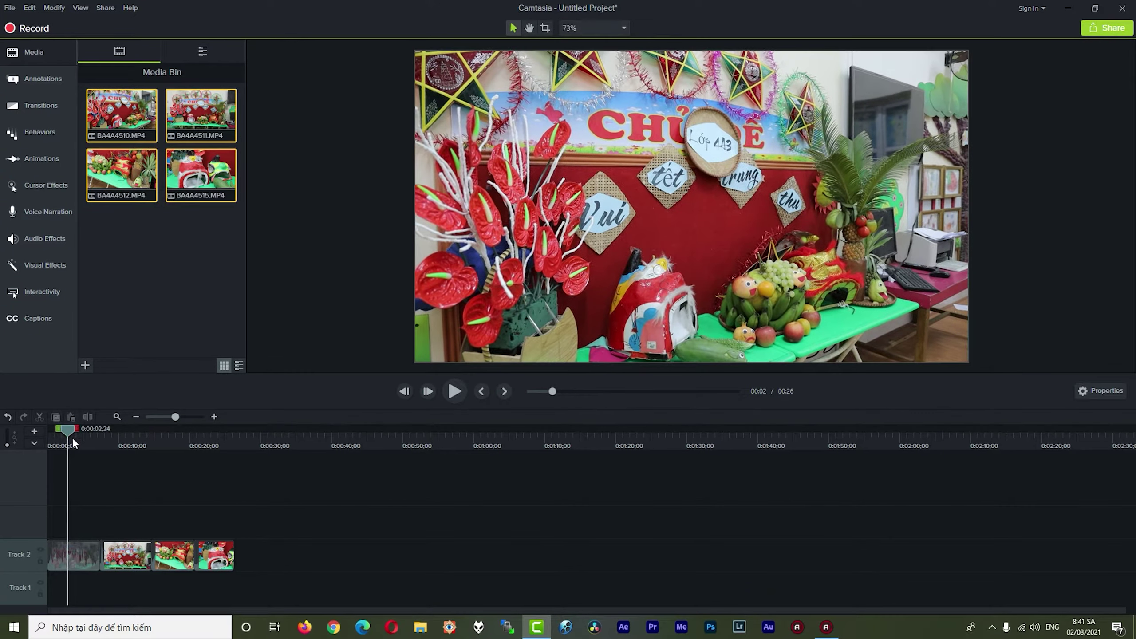
left_click(72, 558)
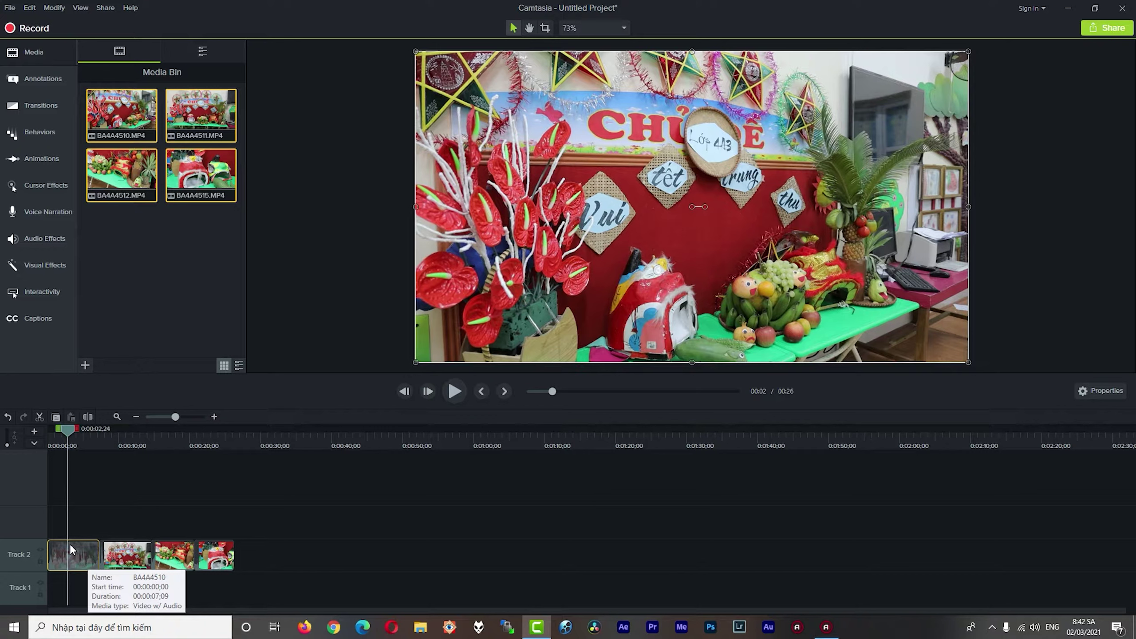
key("s")
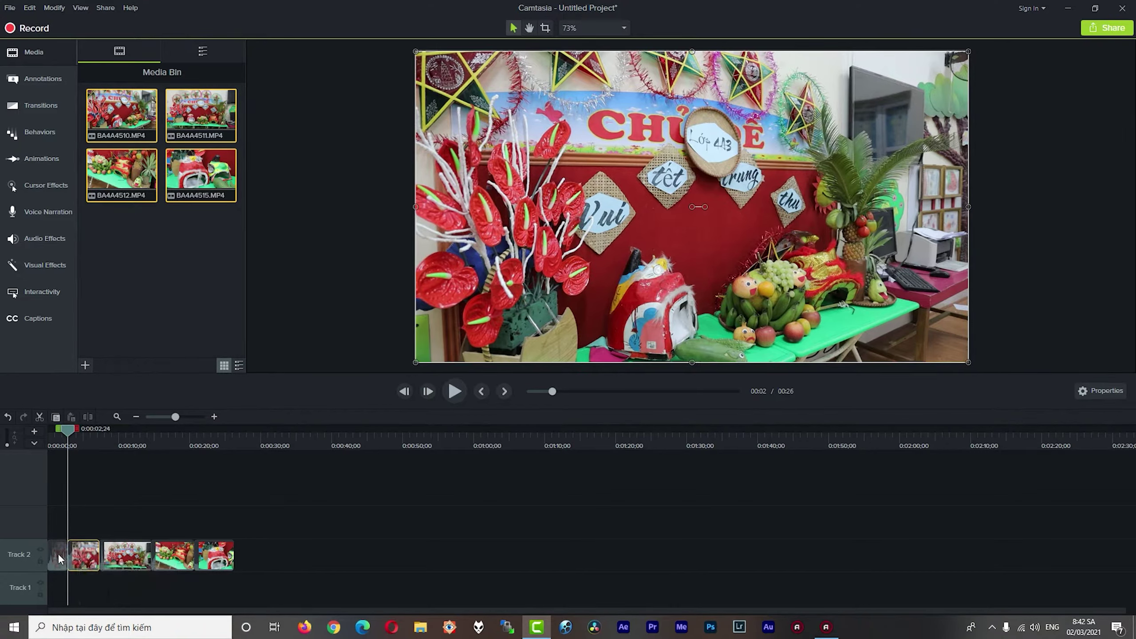
- Ripple delete the second piece of the split first clip so the following clips close the gap
left_click(59, 559)
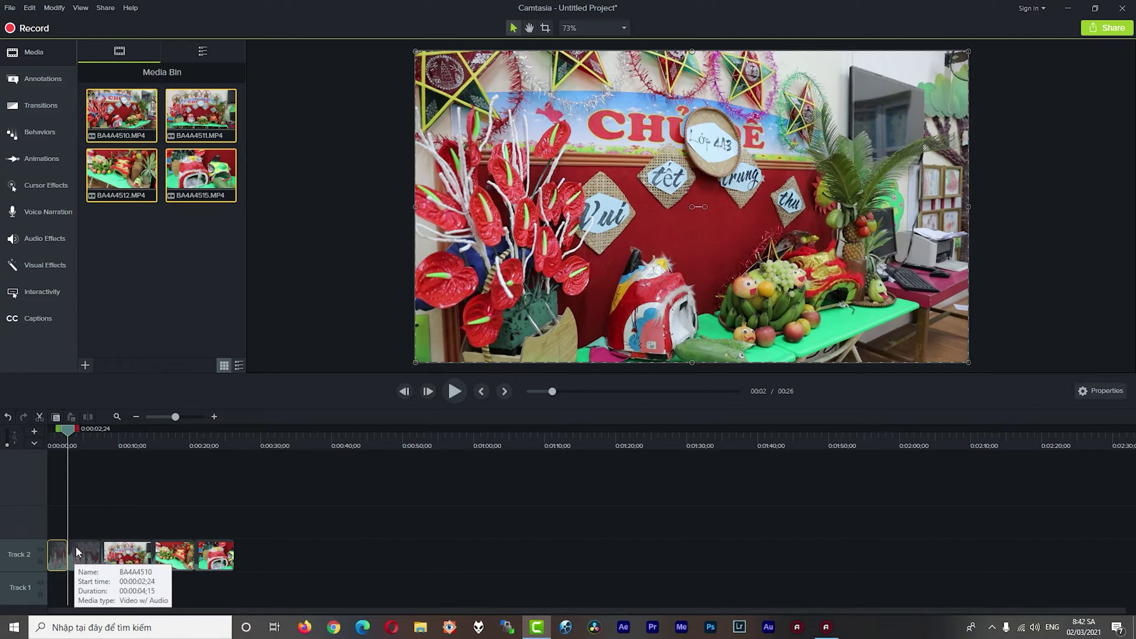
left_click(83, 557)
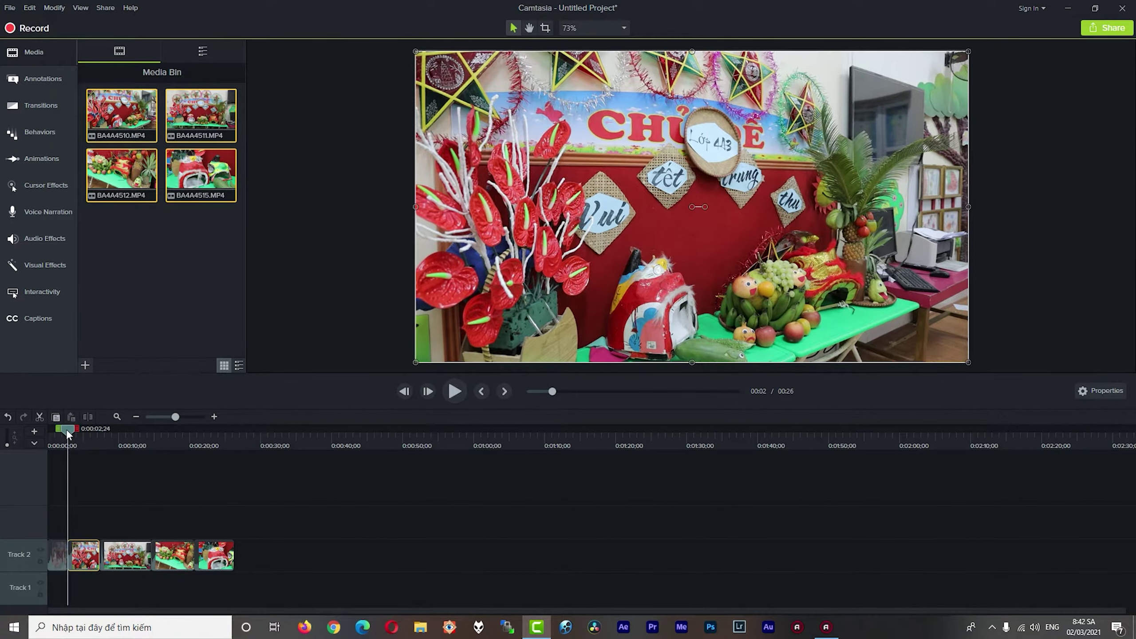
left_click_drag(66, 428, 74, 460)
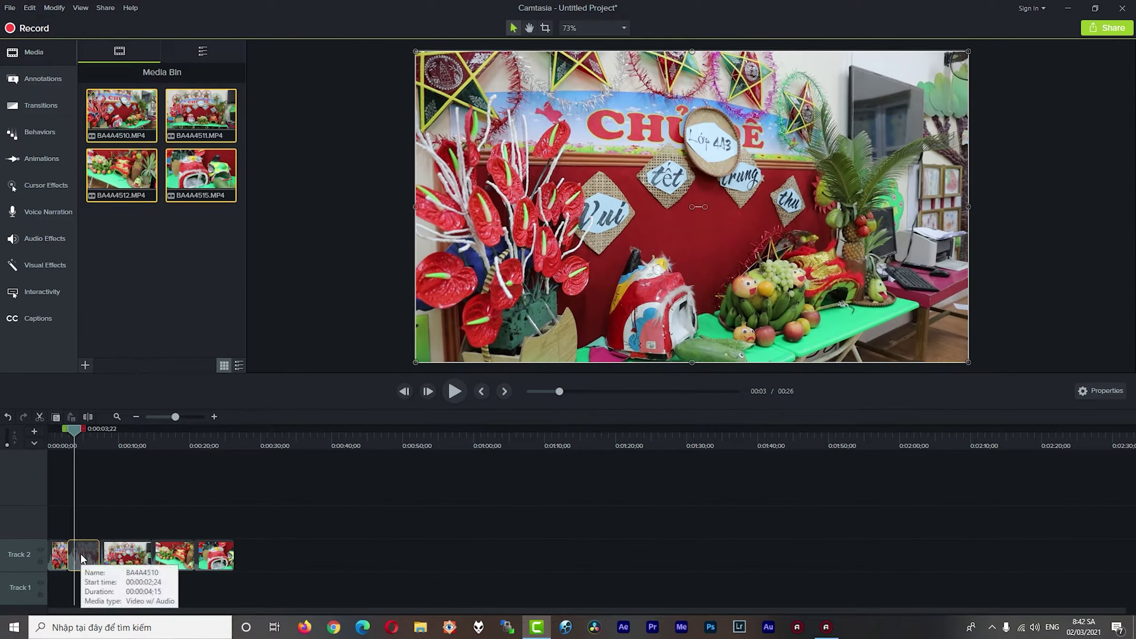
right_click(81, 558)
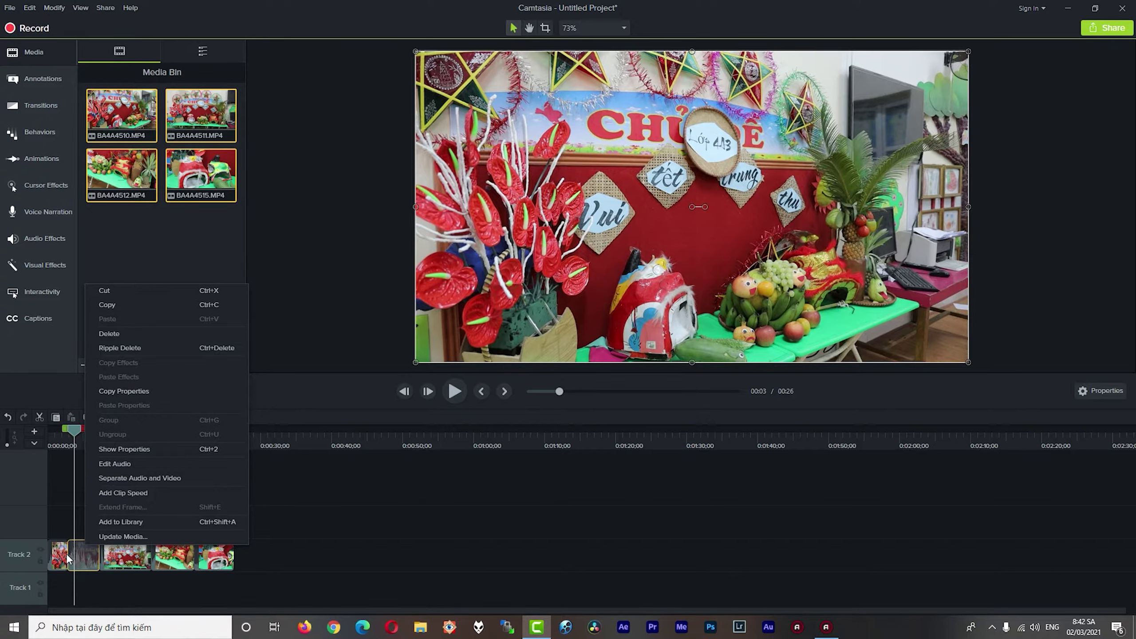
left_click(121, 349)
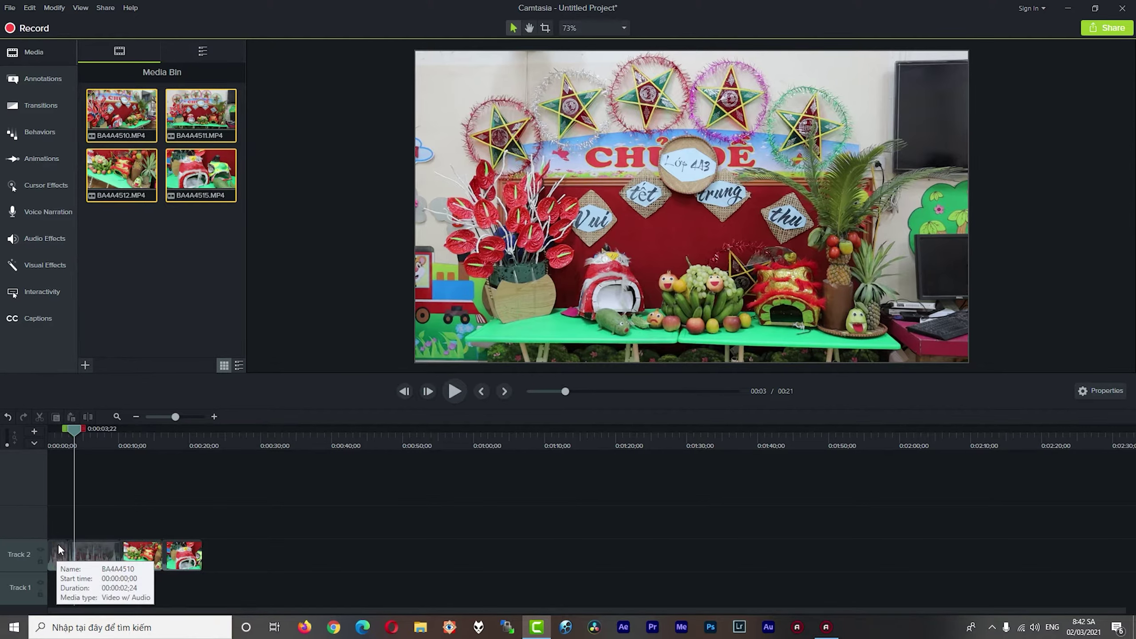
- Split the BA4A4511 clip at 0:00:06;09 and ripple delete the part before the cut
left_click_drag(75, 430, 94, 439)
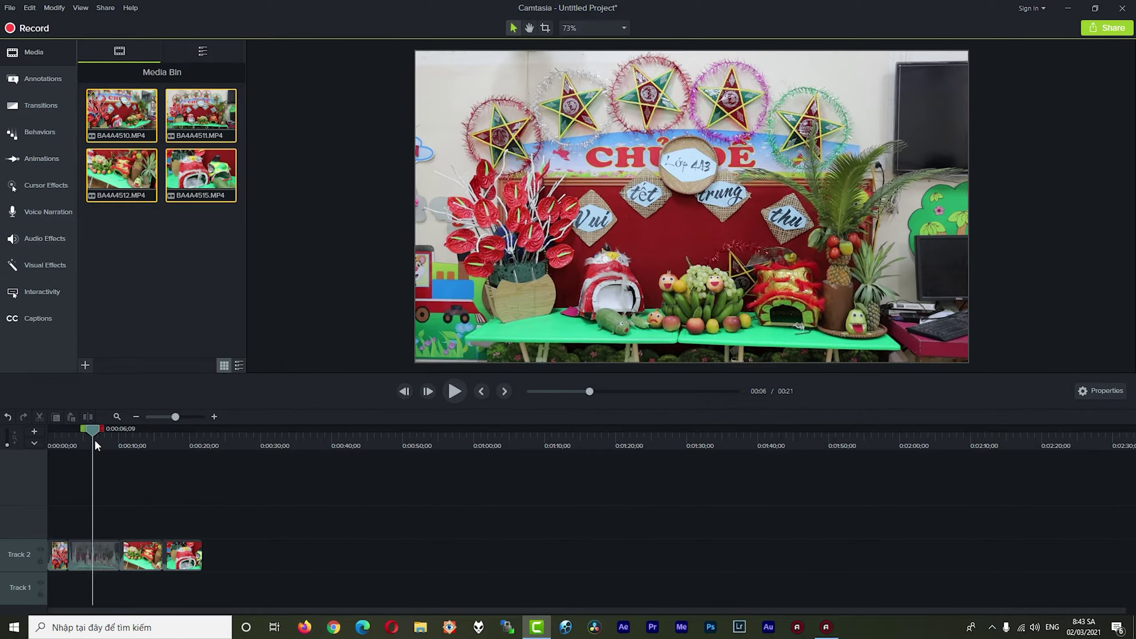
left_click(99, 555)
key("s")
right_click(84, 547)
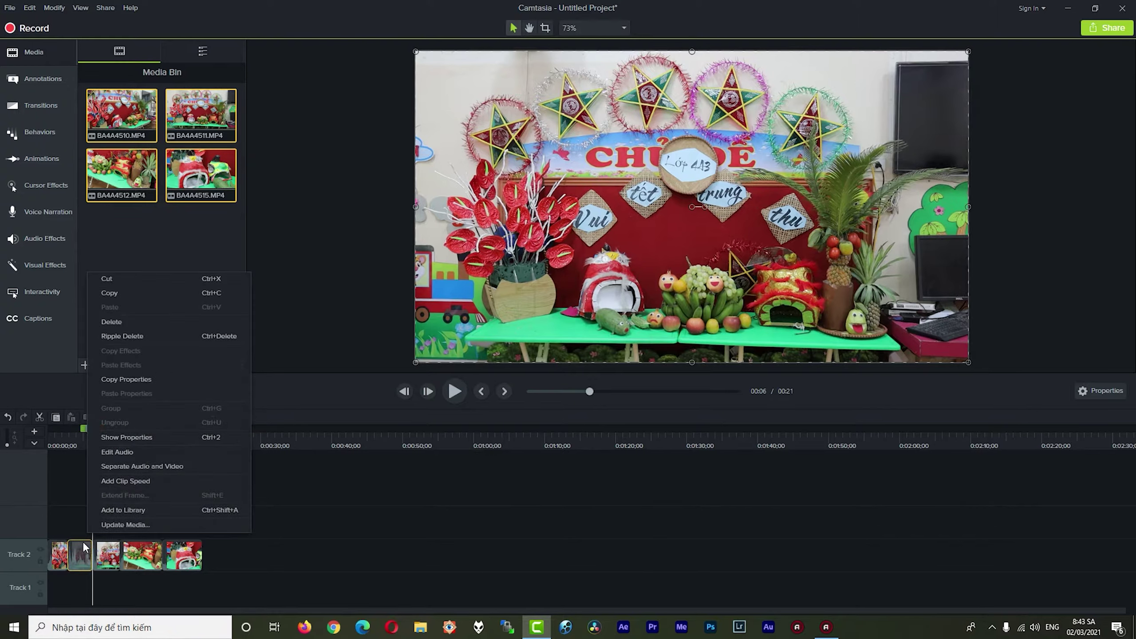
left_click(119, 338)
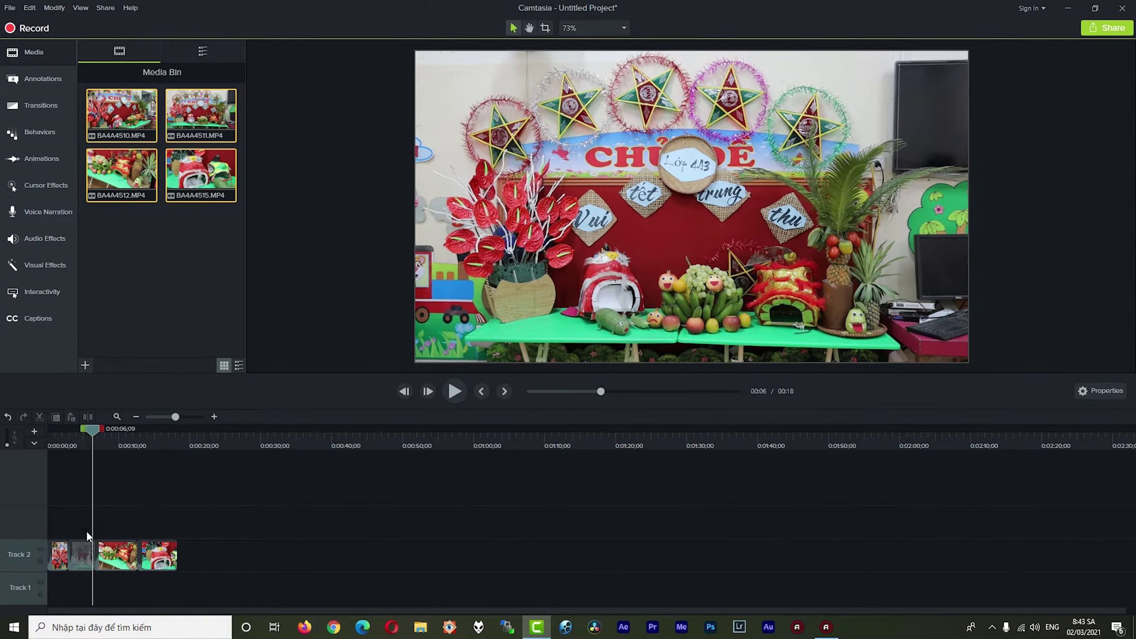
- Split the BA4A4512 clip at 0:00:09;14 and ripple delete the part after the cut
left_click_drag(99, 429, 117, 438)
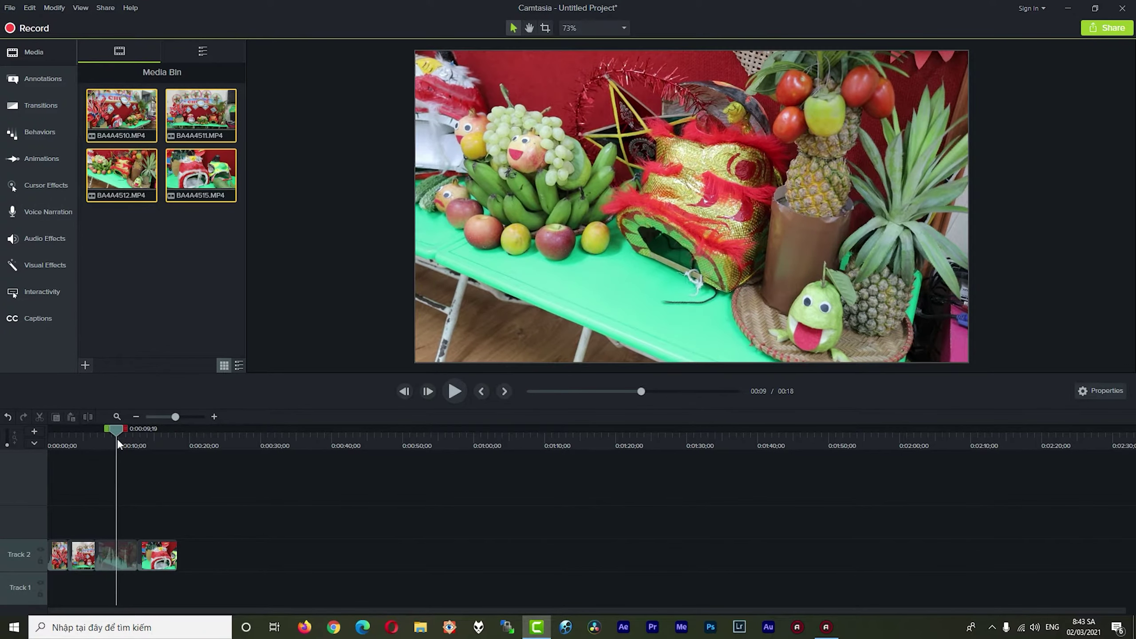
left_click(124, 560)
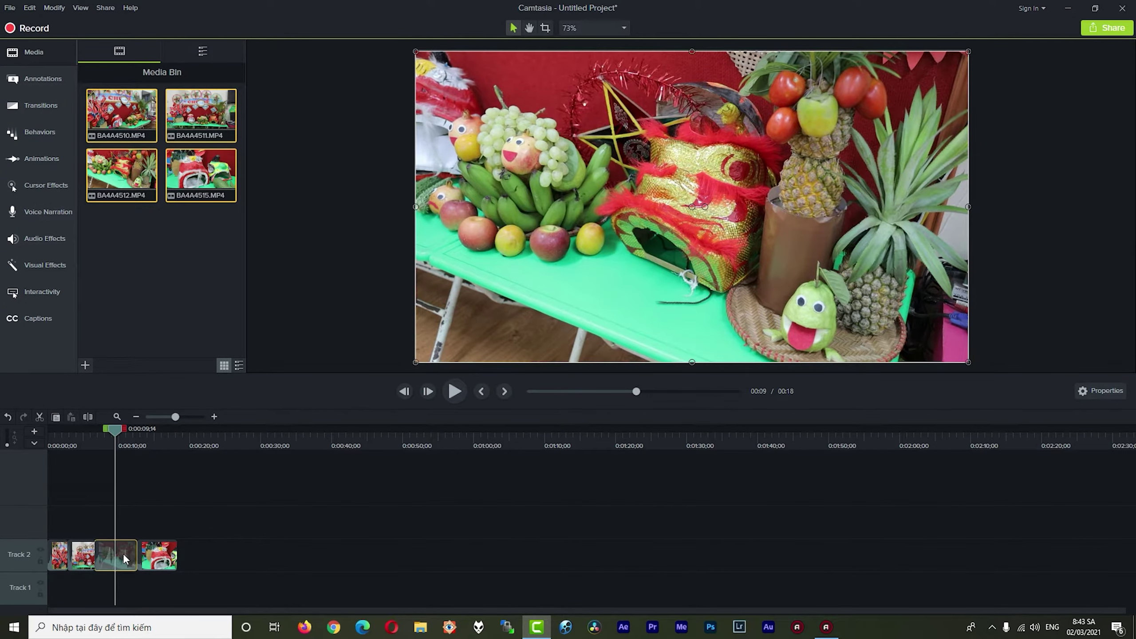
key("s")
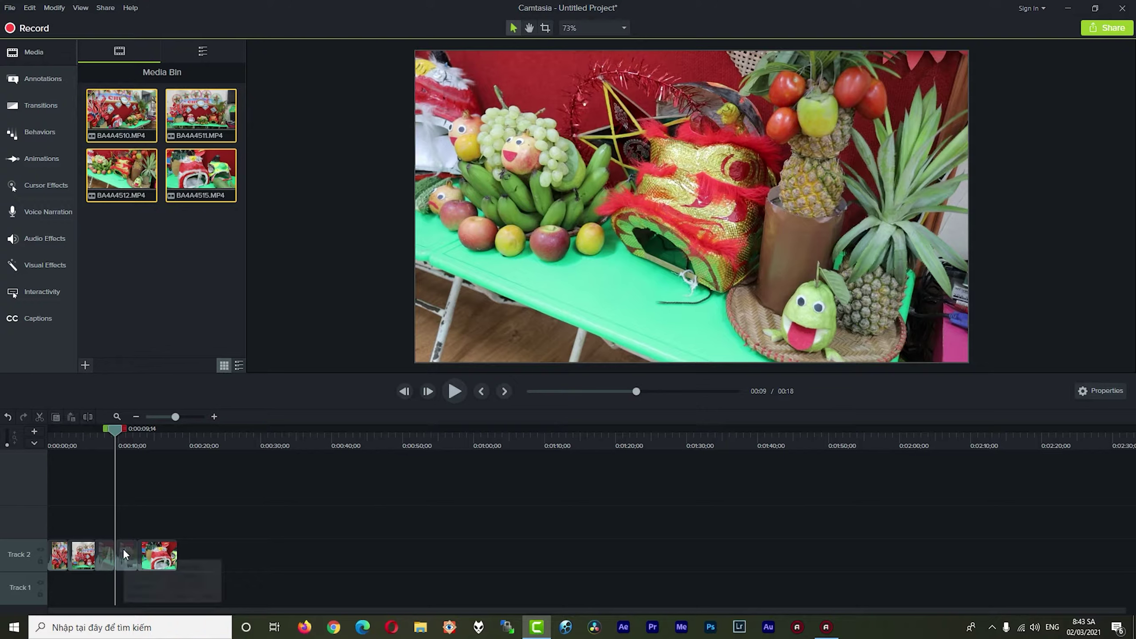
right_click(124, 554)
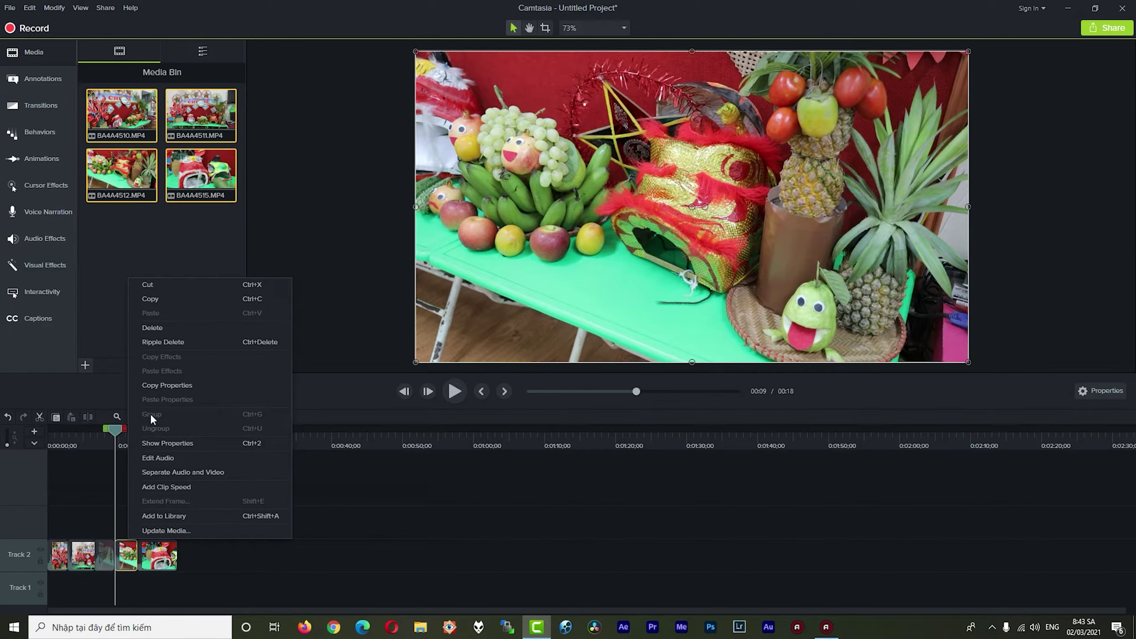
left_click(171, 344)
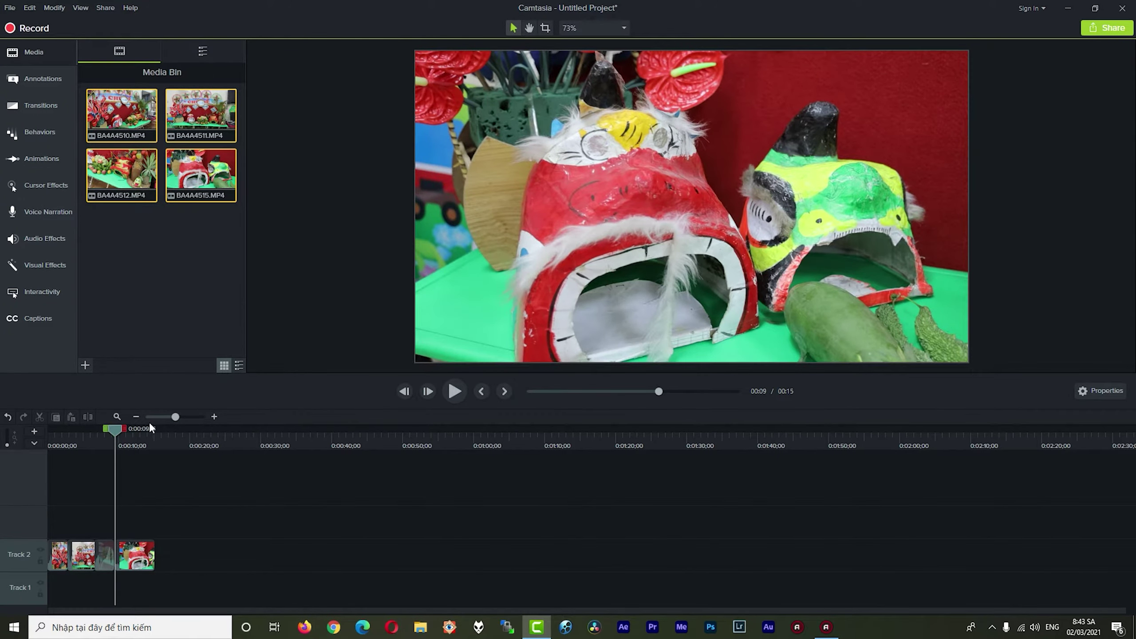
- Add a Glow transition between the first and second clips on Track 2 and move the playhead to 0:00:02;00
left_click_drag(112, 429, 59, 443)
left_click_drag(67, 446, 67, 446)
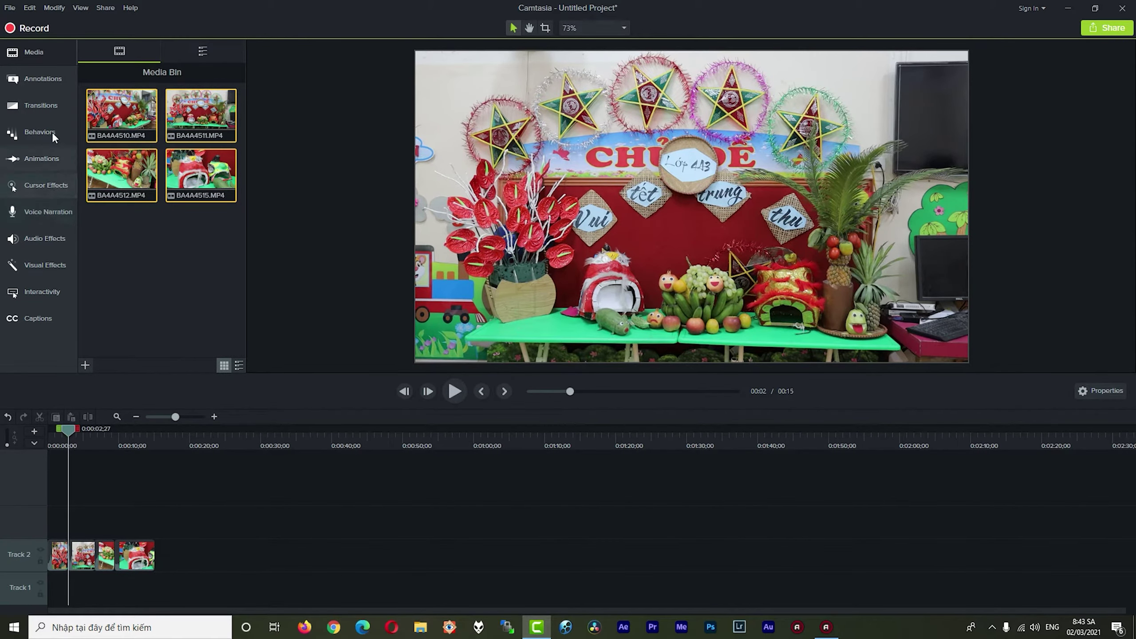
left_click(40, 107)
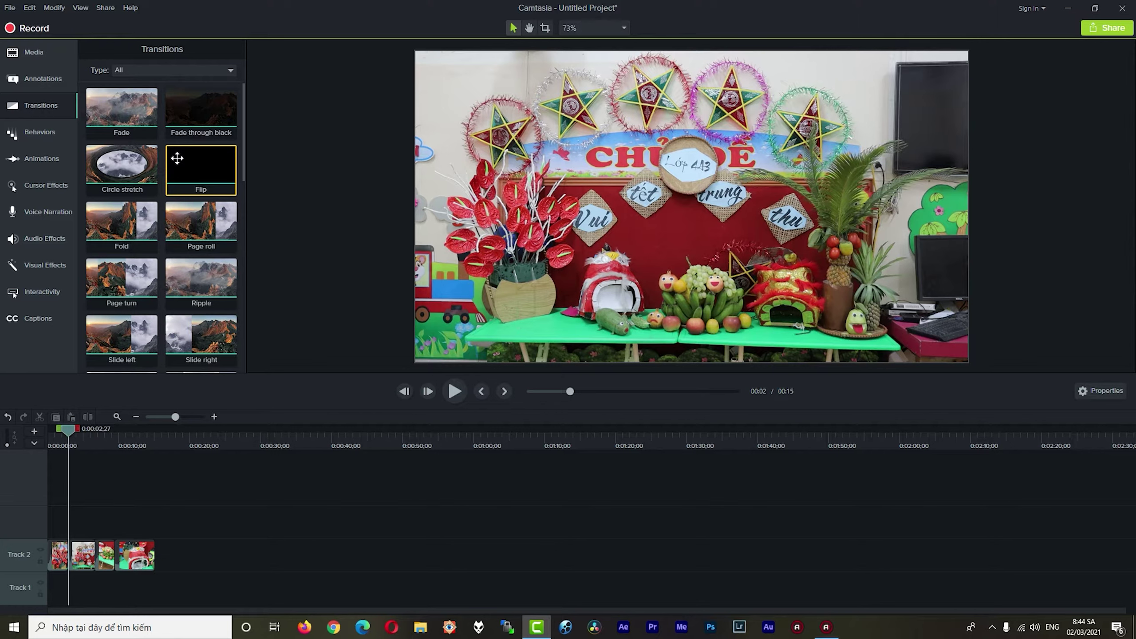
scroll(177, 157, "down", 1)
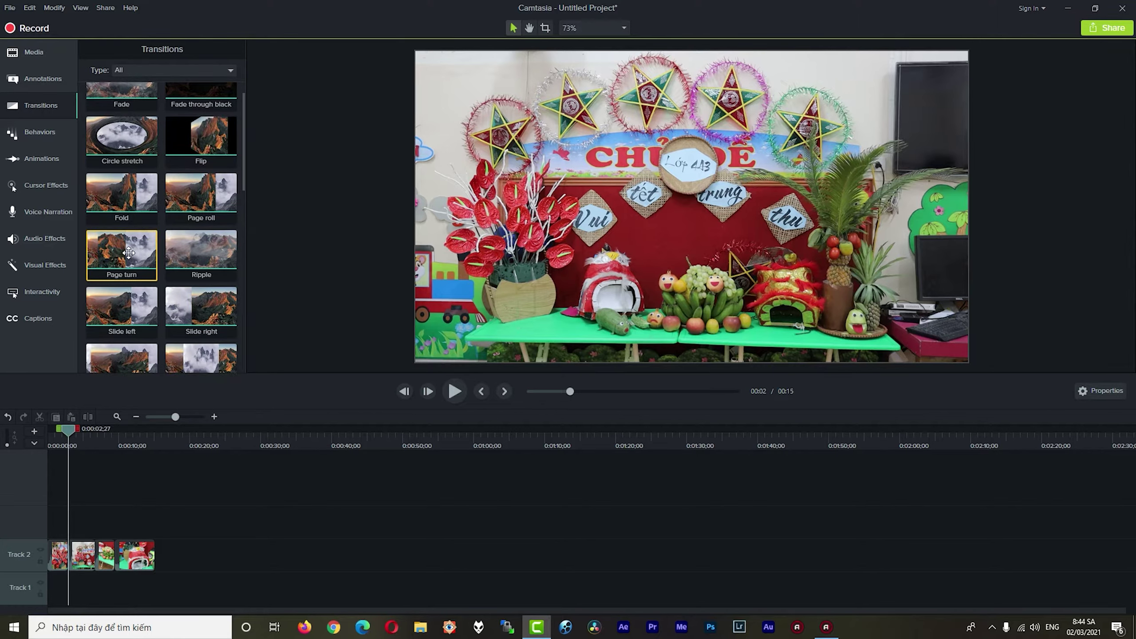
scroll(128, 253, "down", 3)
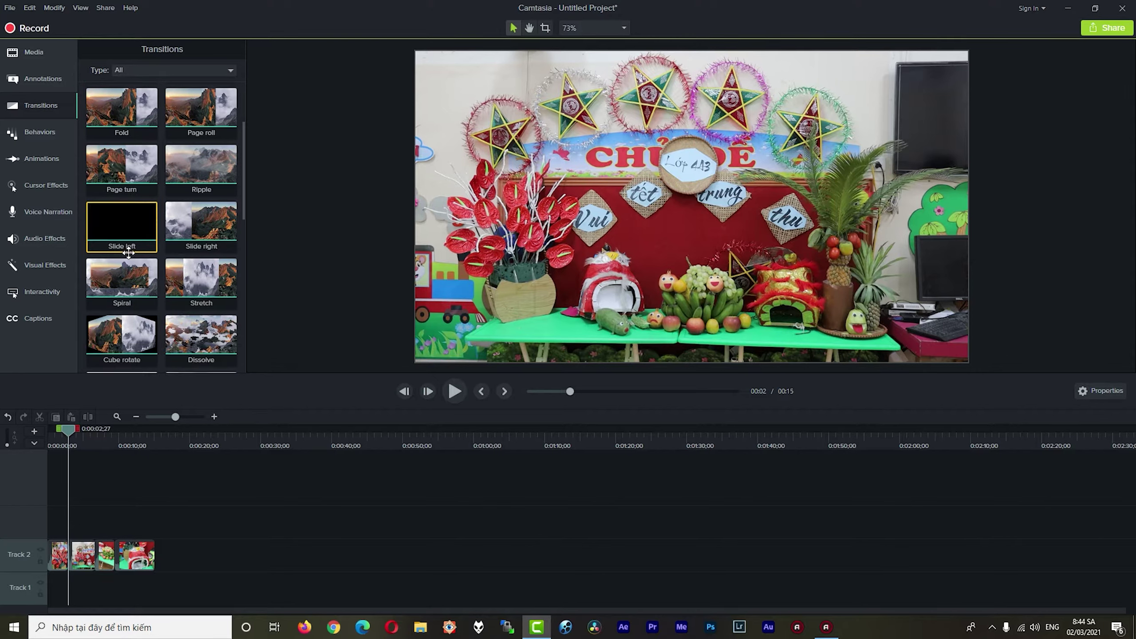
scroll(130, 281, "down", 5)
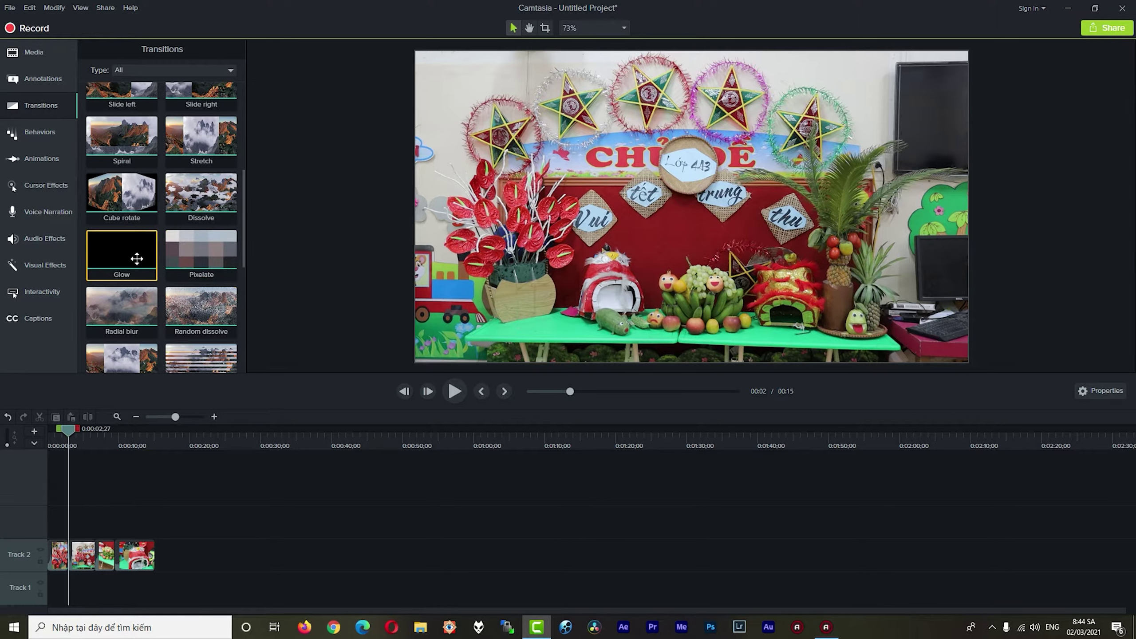
scroll(132, 308, "down", 1)
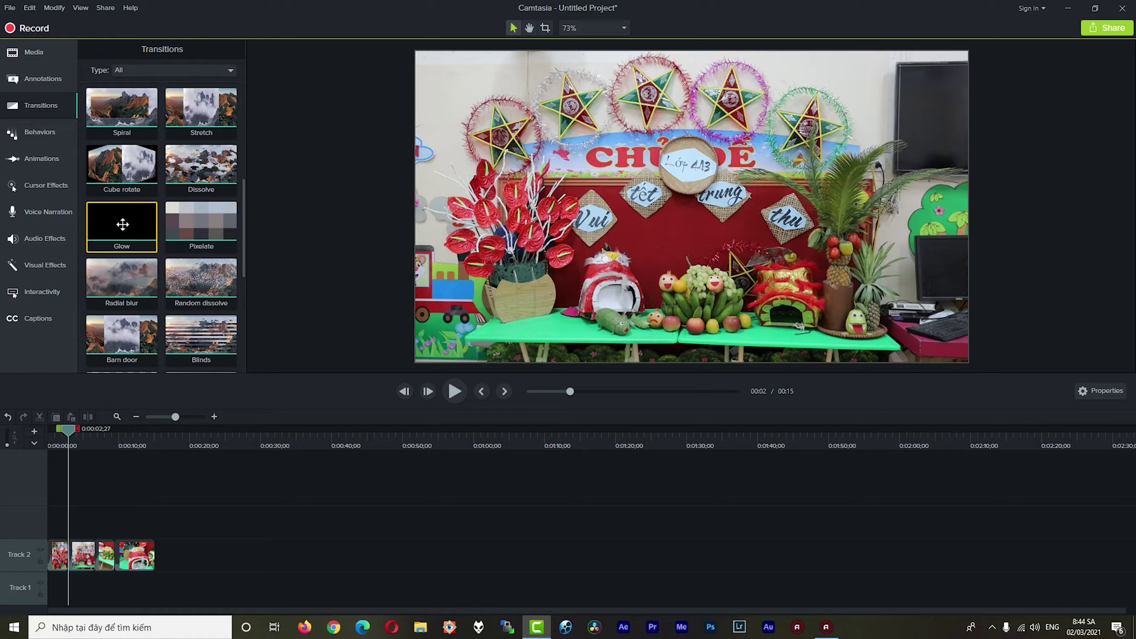
left_click_drag(122, 224, 68, 565)
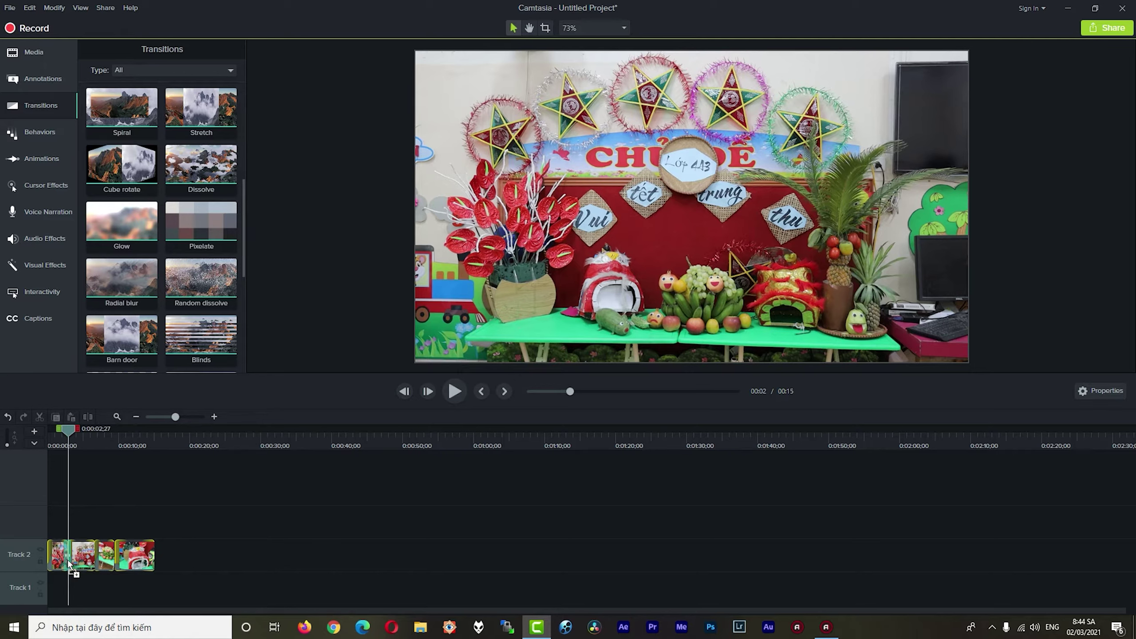
left_click_drag(68, 565, 68, 558)
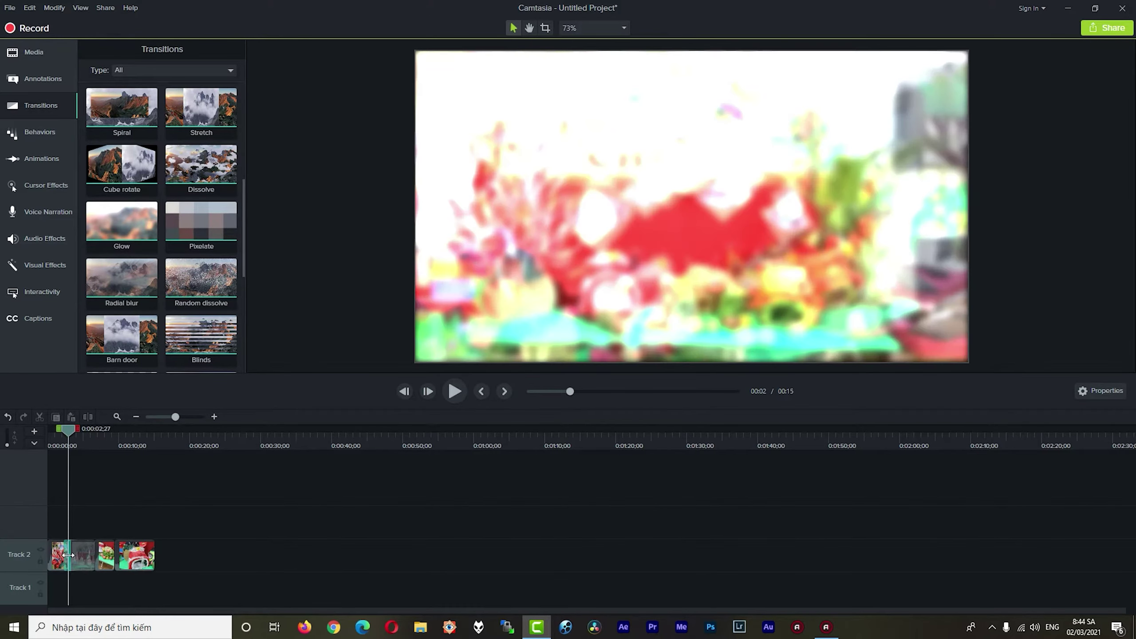
left_click_drag(69, 429, 64, 433)
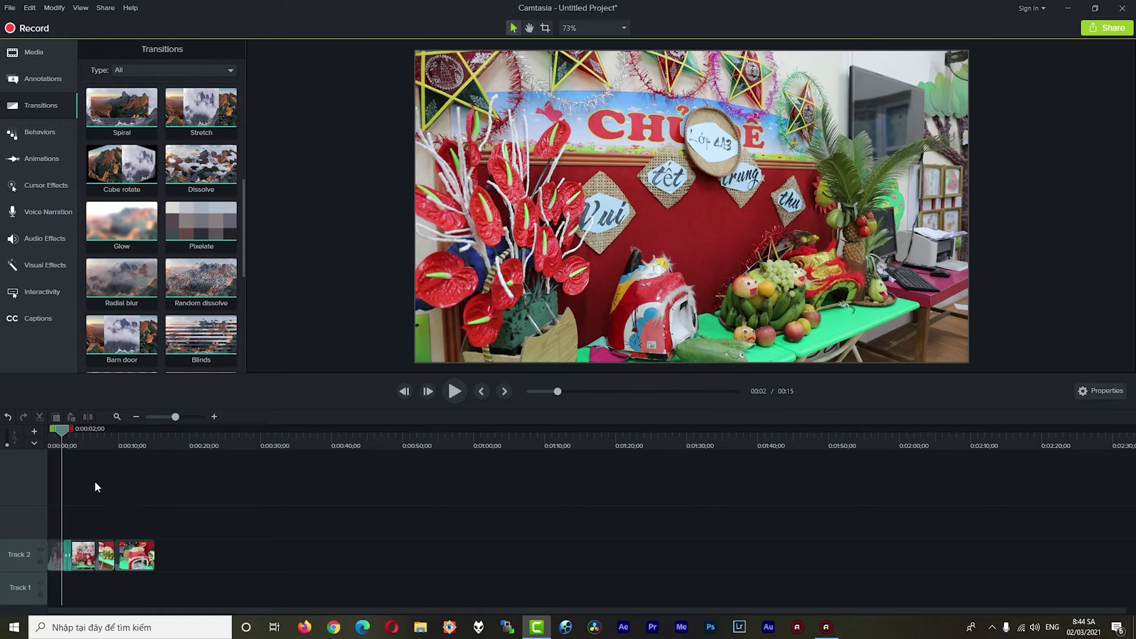
- Play back the Glow transition between the first and second clips to check how it looks
key("space")
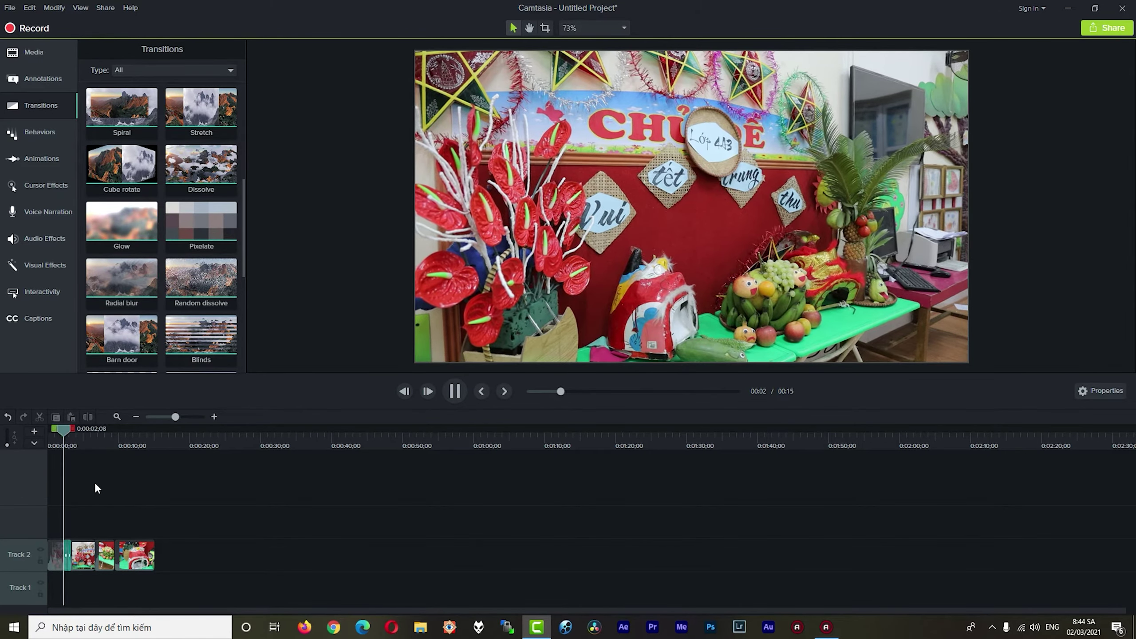
left_click_drag(76, 431, 59, 437)
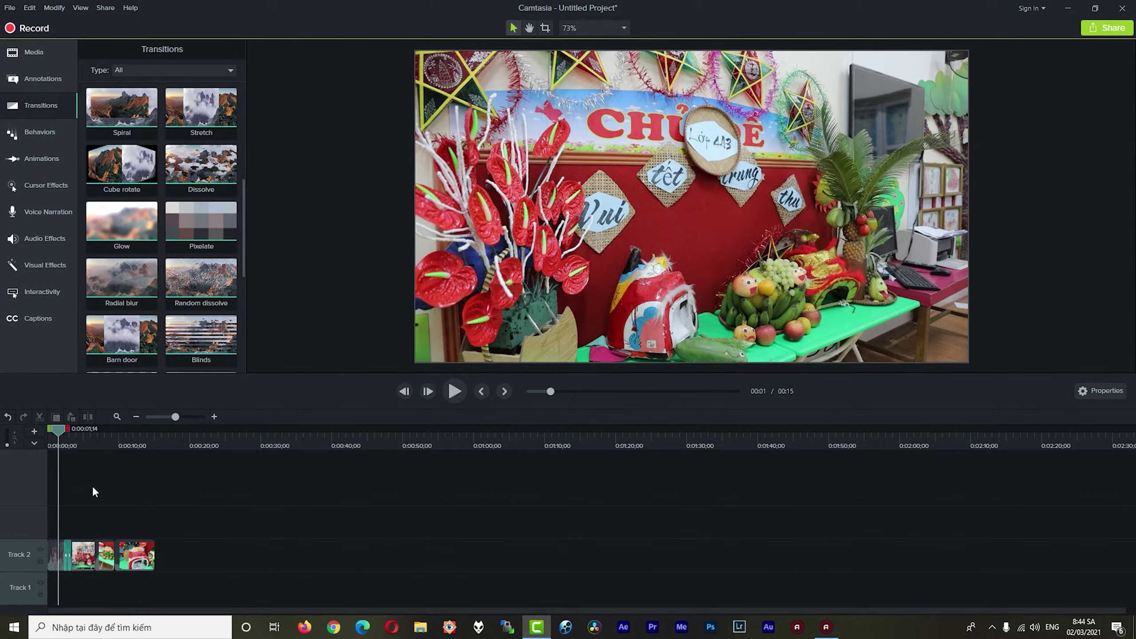
key("space")
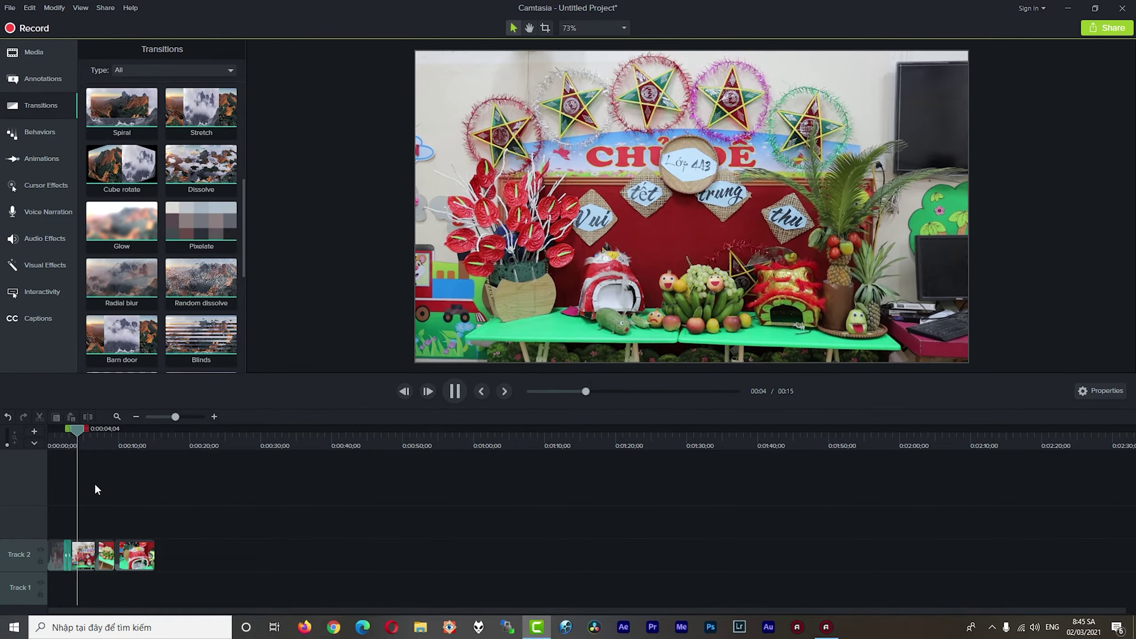
key("space")
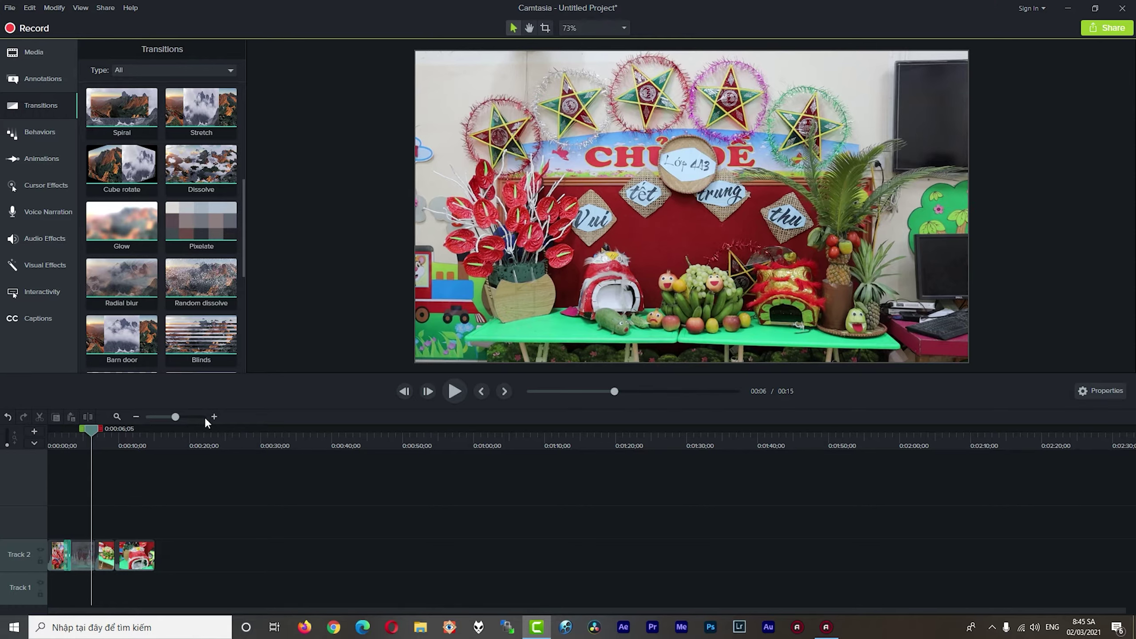
- Add a Circle reveal transition between the second and third clips on Track 2
left_click_drag(176, 417, 183, 418)
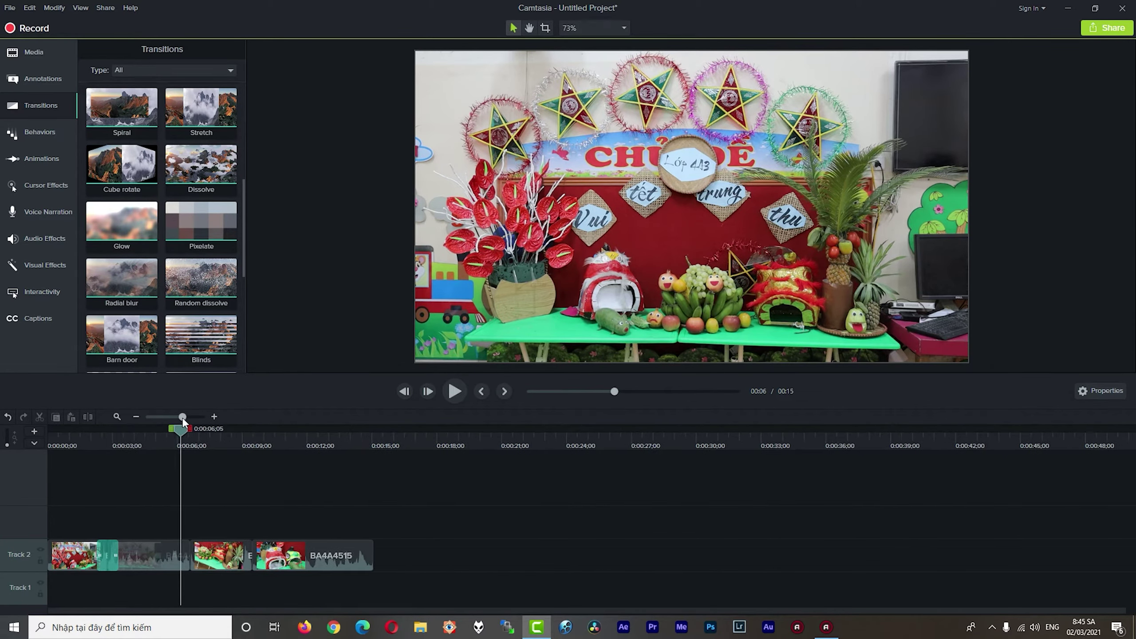
left_click(169, 540)
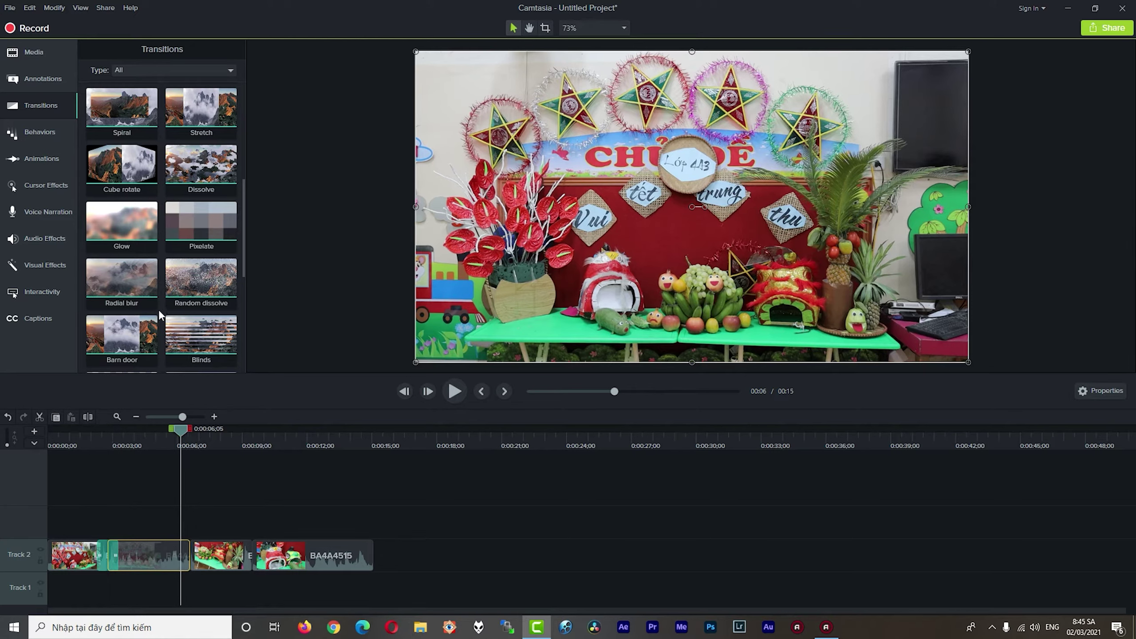
scroll(160, 315, "down", 1)
scroll(161, 315, "down", 1)
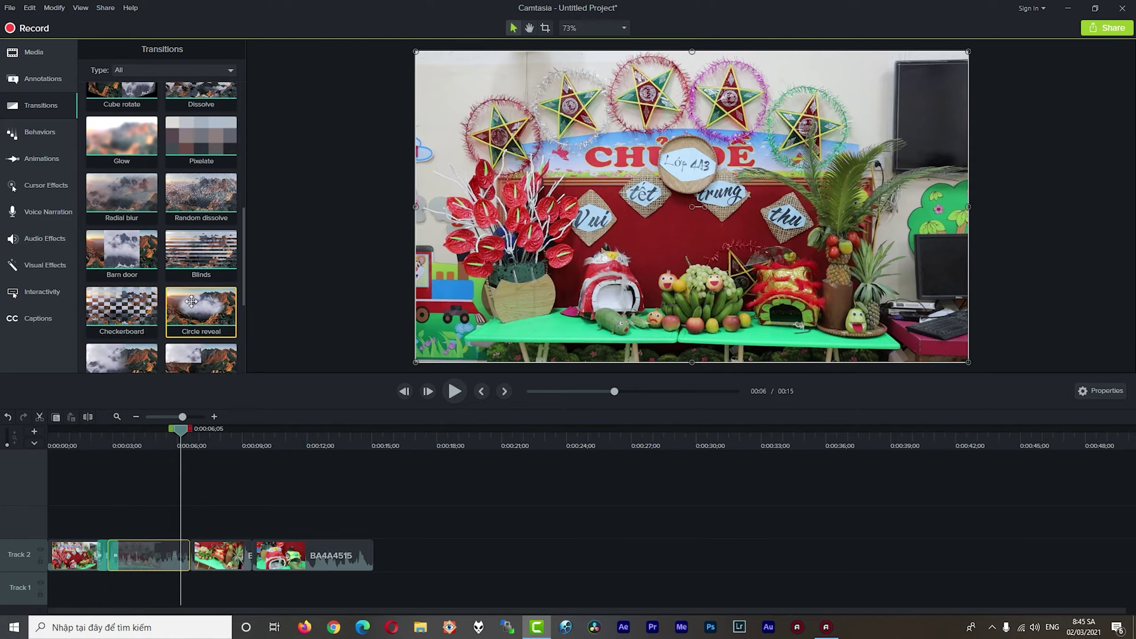
left_click_drag(193, 303, 194, 562)
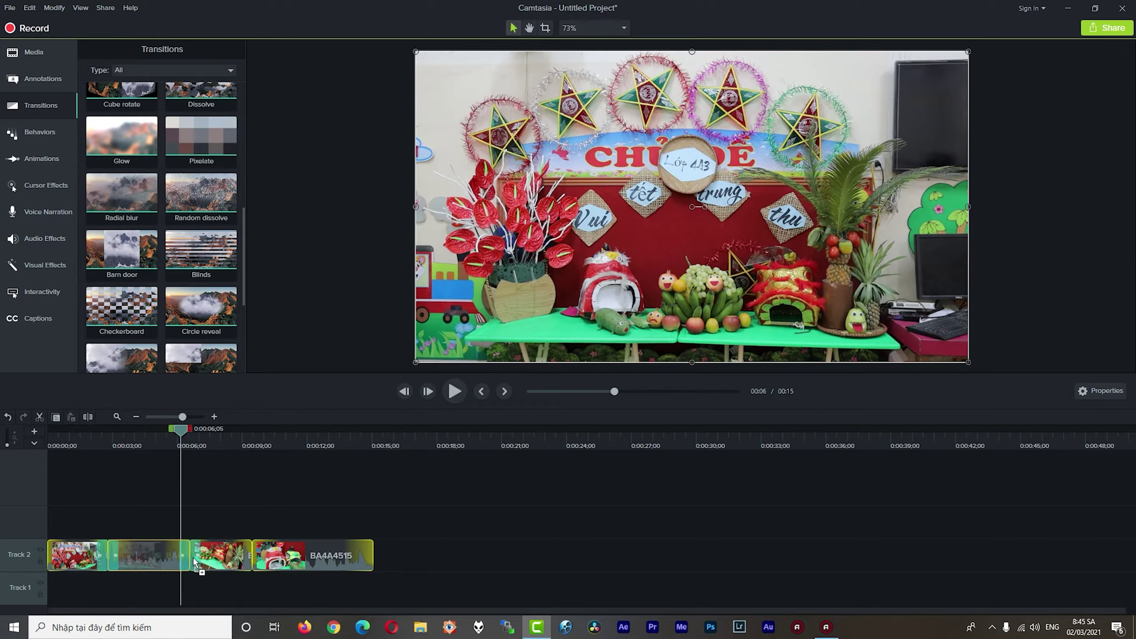
left_click_drag(194, 561, 195, 562)
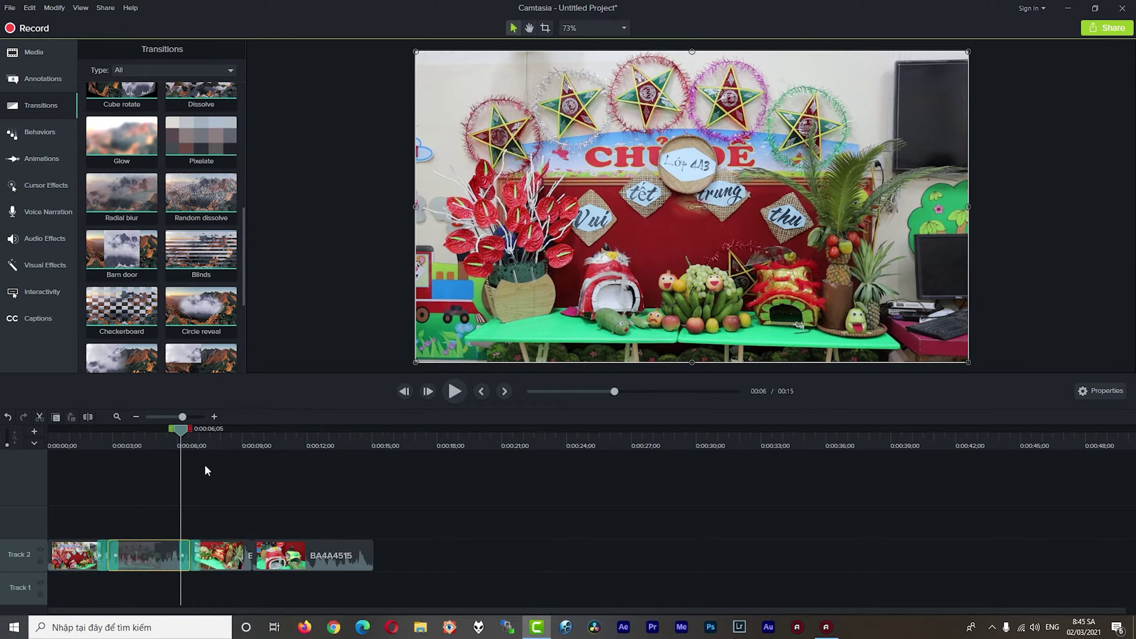
- Preview the Circle reveal transition twice, playing from just before the end of the second clip
left_click(175, 432)
key("space")
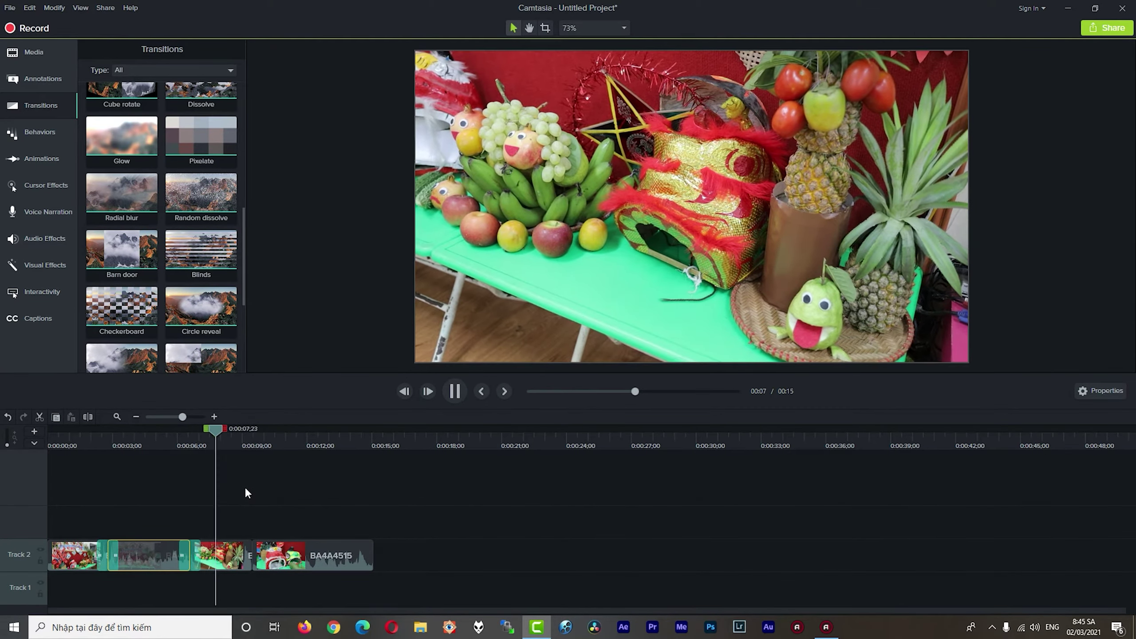
left_click_drag(225, 437, 176, 436)
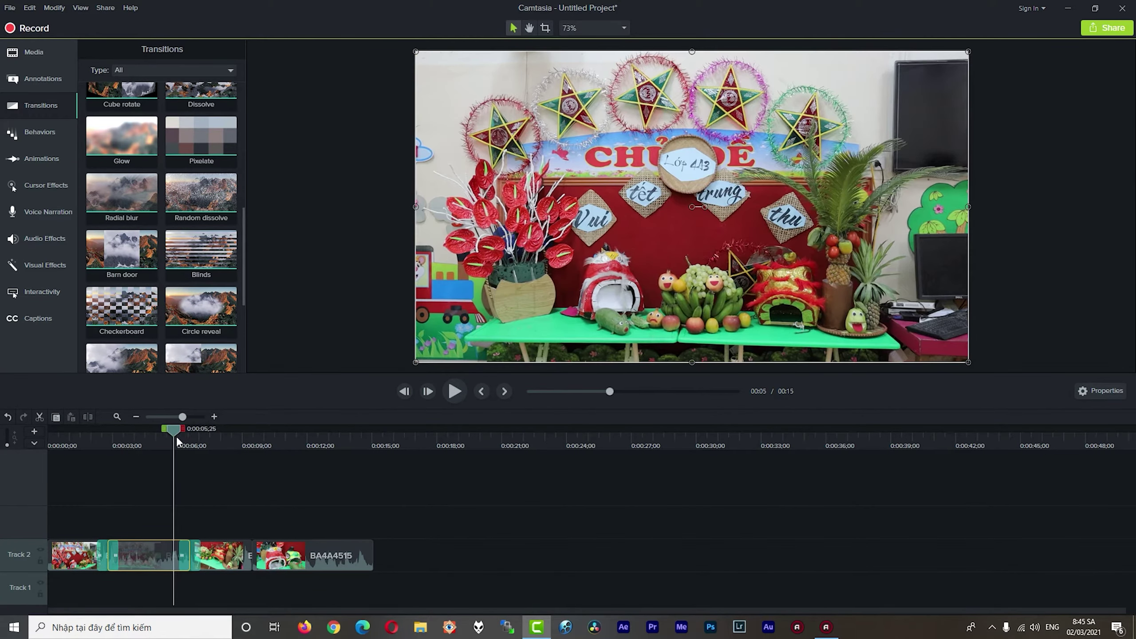
key("space")
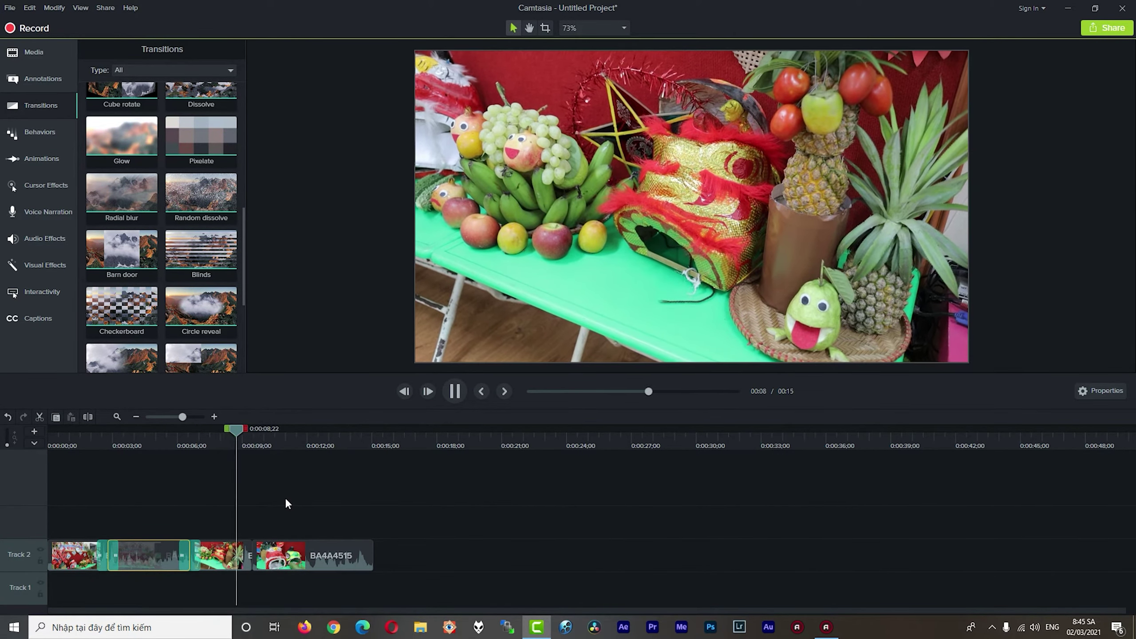
key("space")
- Add a Radial wipe transition between the third clip and BA4A4515 on Track 2 and play it back
scroll(179, 318, "down", 3)
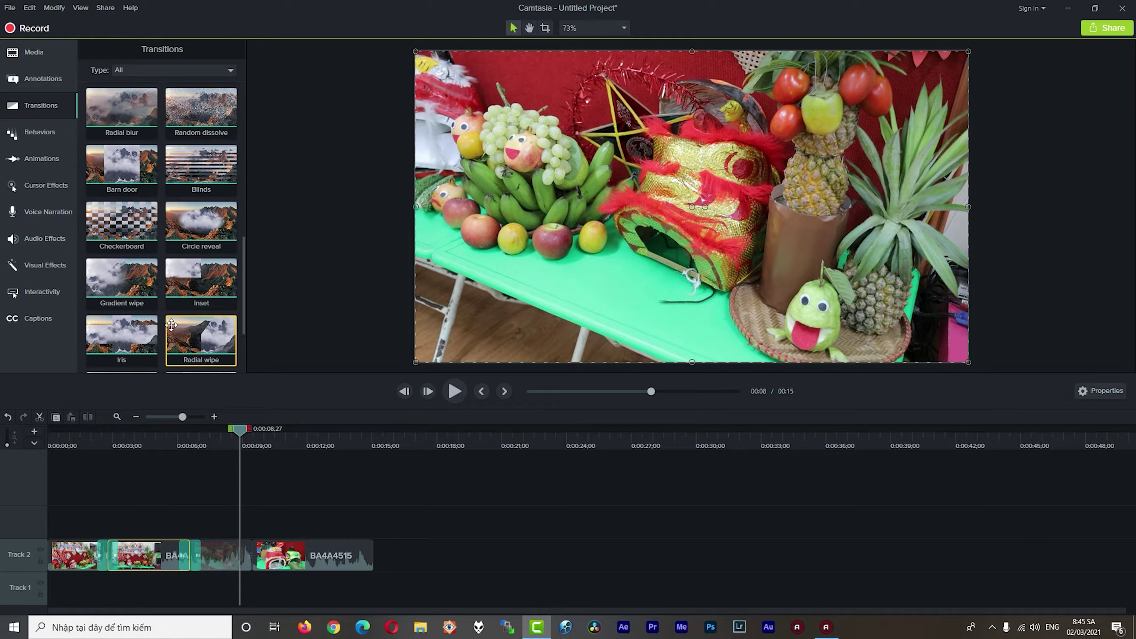
left_click_drag(171, 325, 260, 554)
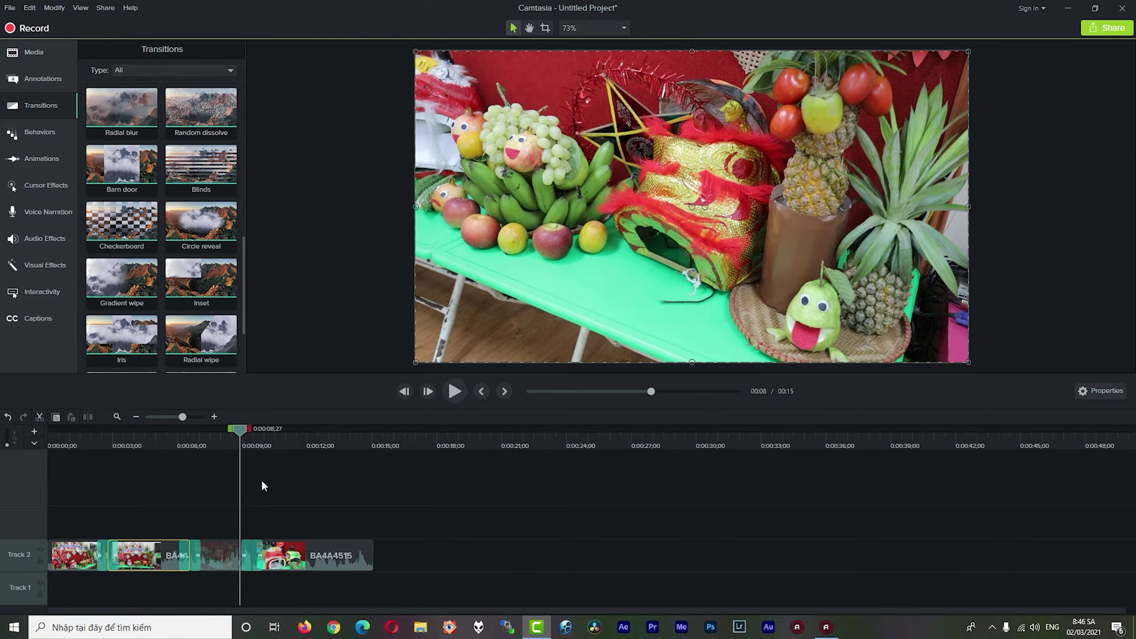
left_click_drag(240, 430, 233, 430)
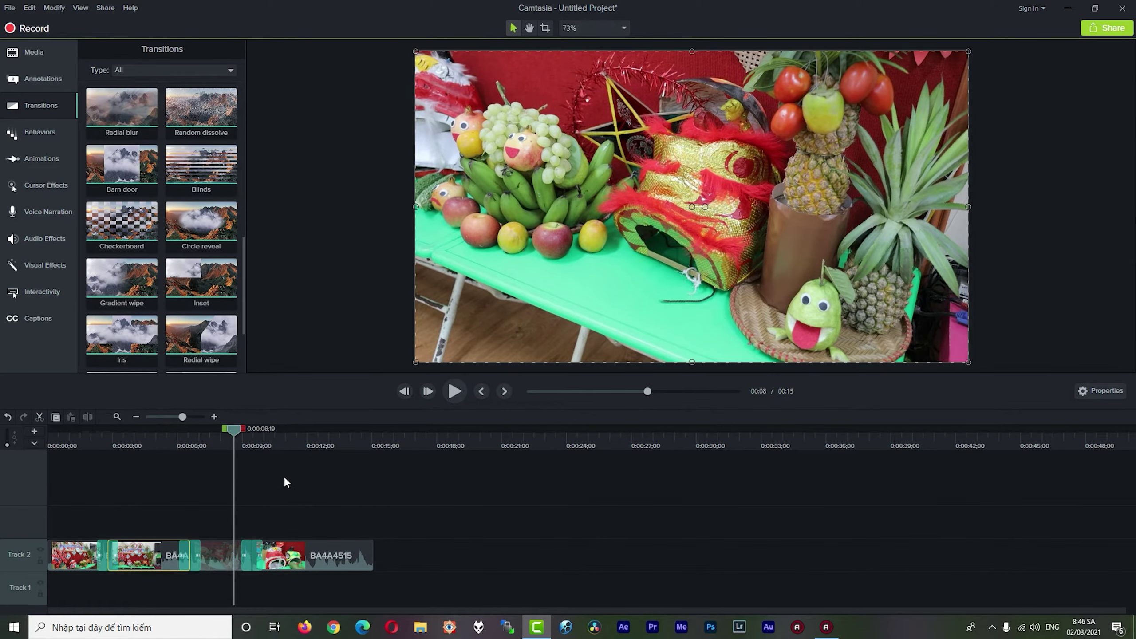
key("space")
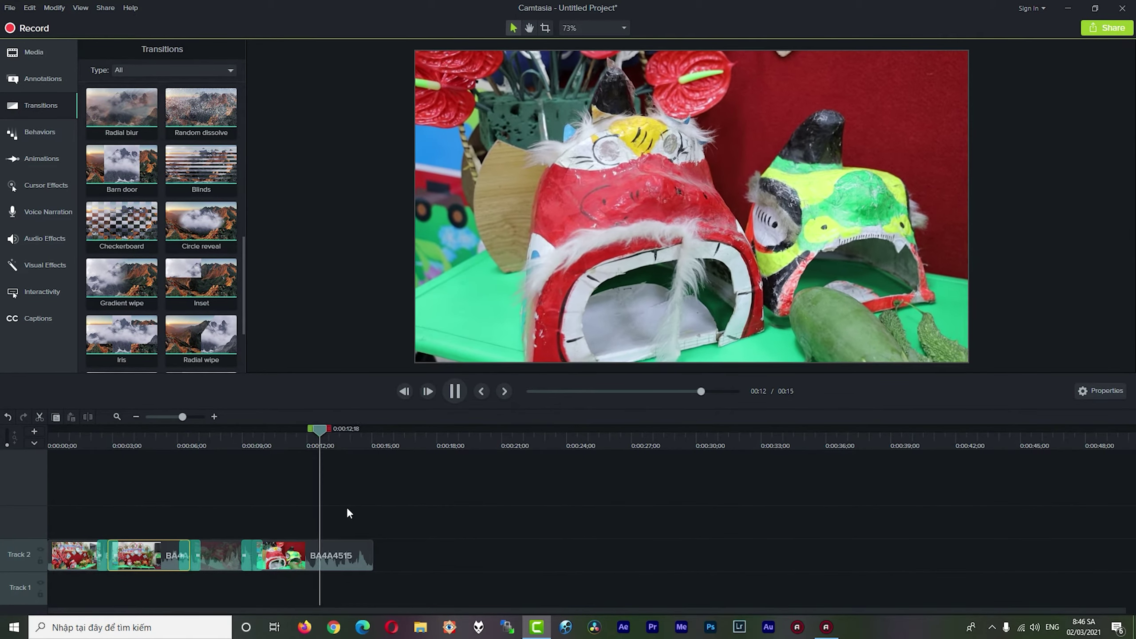
key("space")
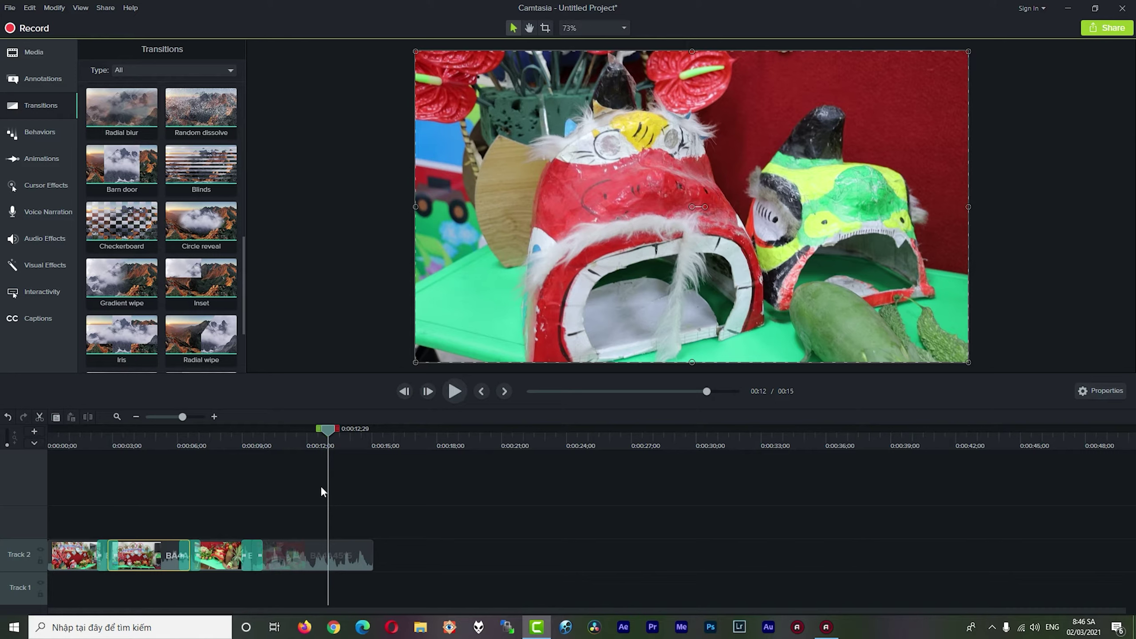
- Select all clips on Track 2, start producing the video to a local file and open the list of production presets
left_click_drag(319, 488, 61, 553)
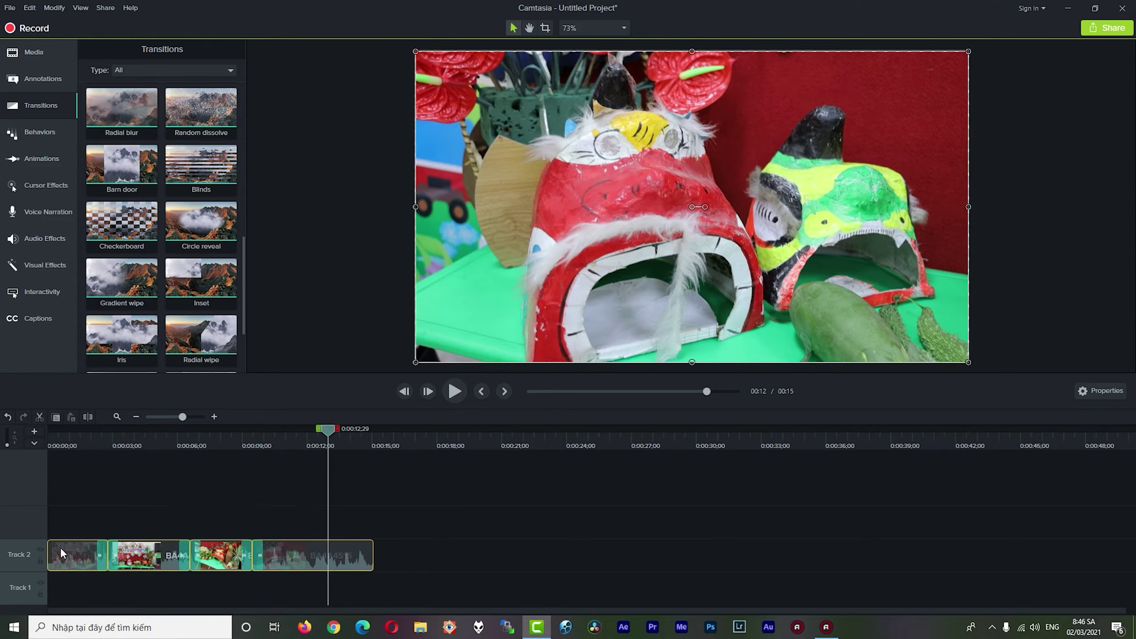
left_click_drag(305, 516, 89, 554)
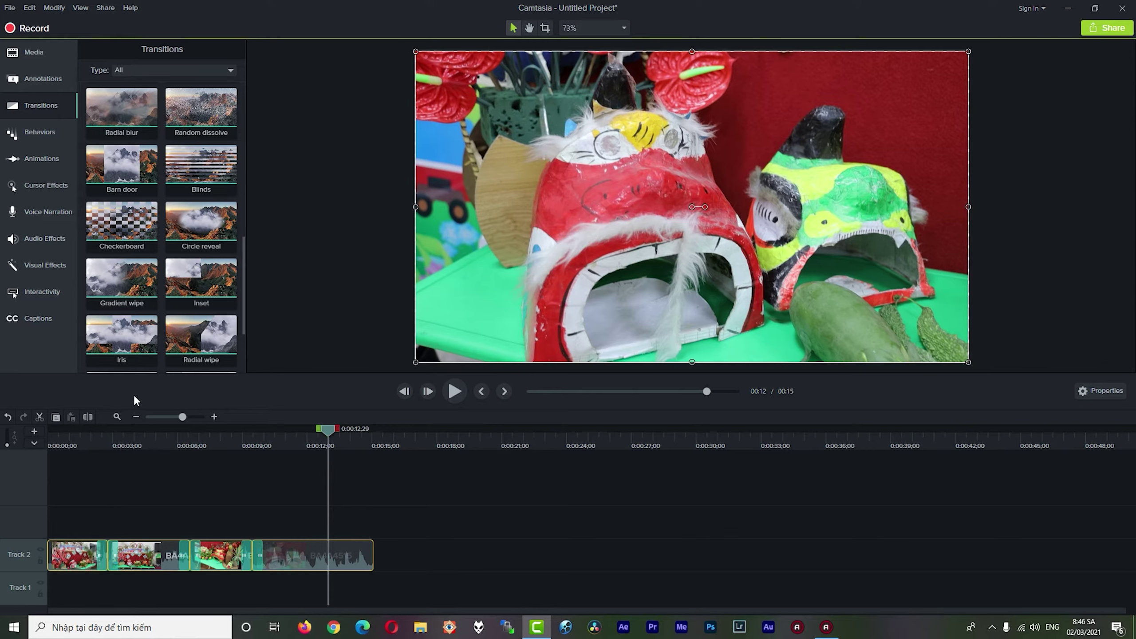
left_click(106, 8)
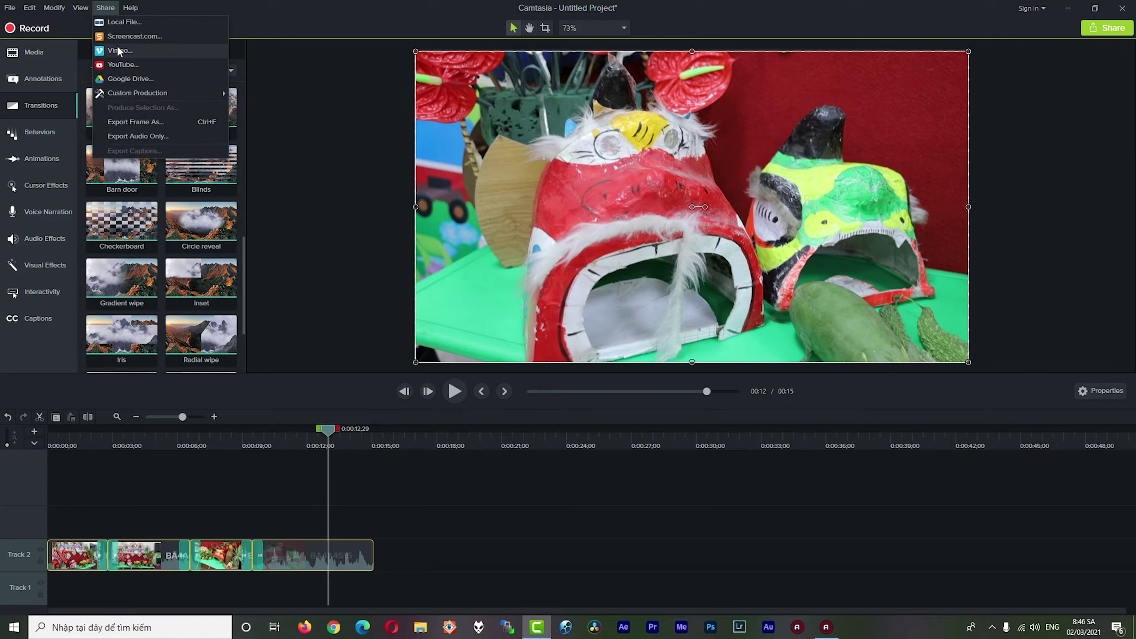
left_click(129, 23)
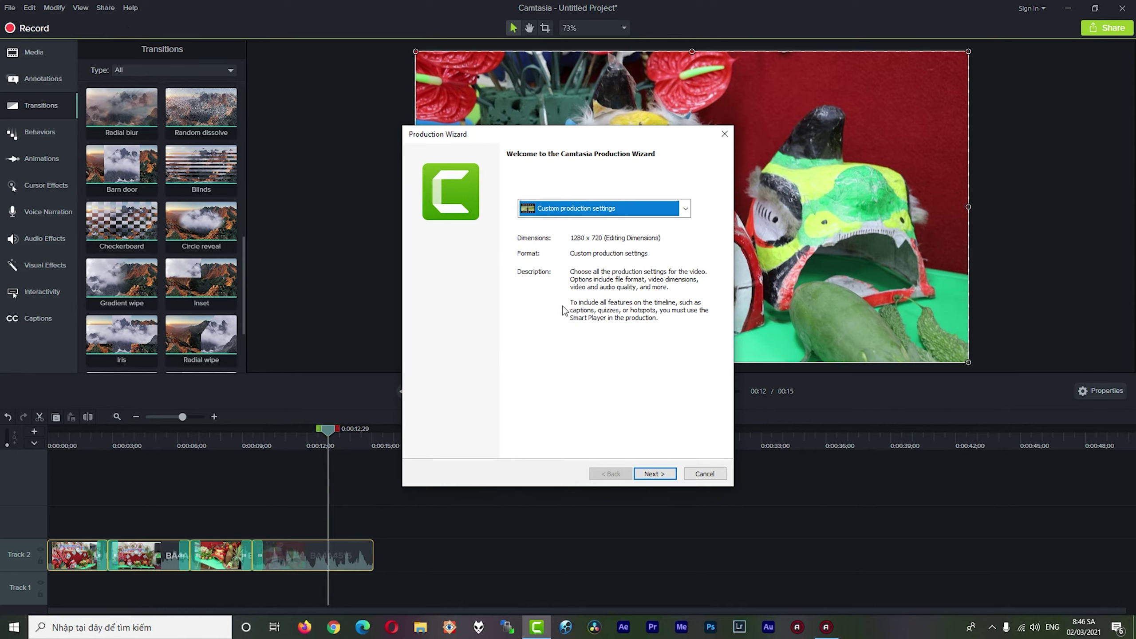
left_click(686, 209)
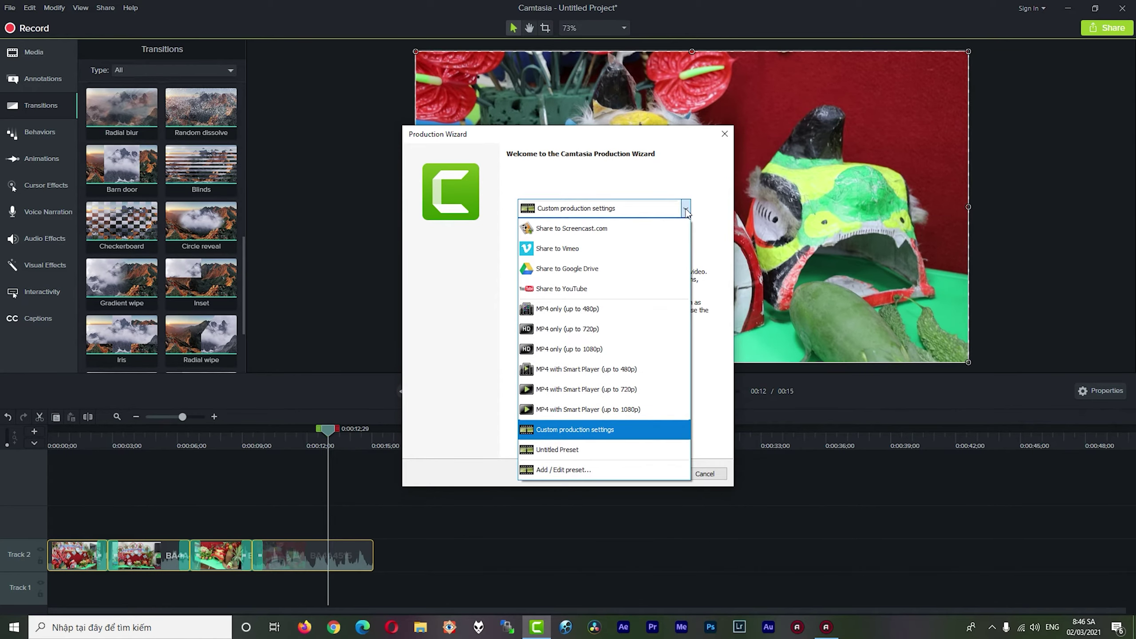